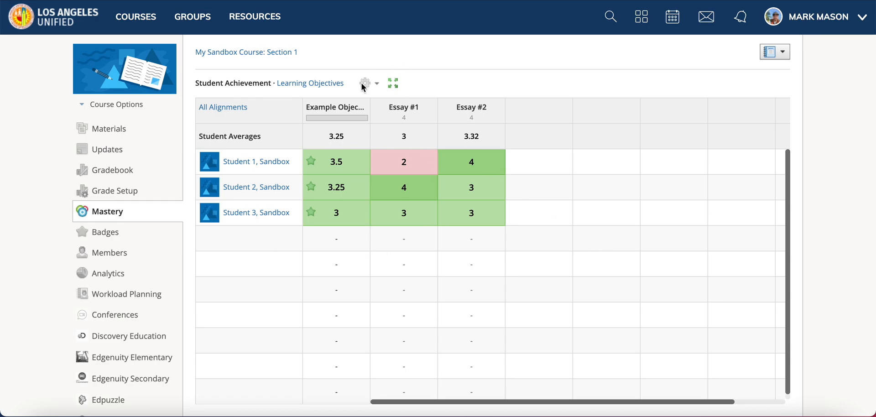
Compare the learning objectives and student achievement views in Mastery with the course Gradebook, ending back in Mastery.
click(306, 87)
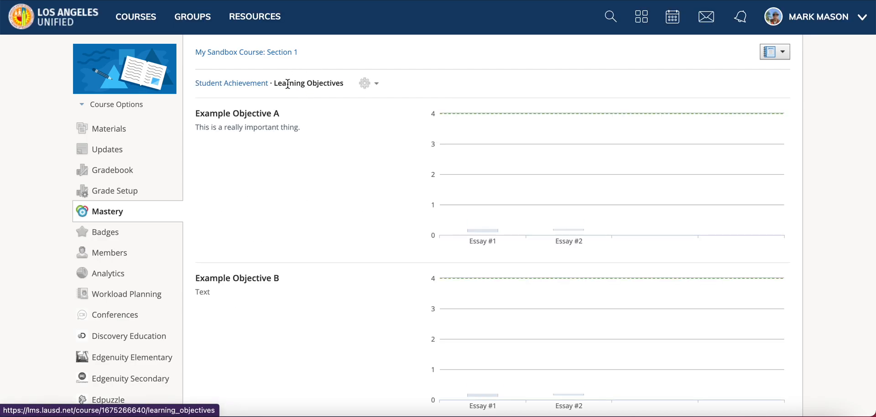
click(242, 85)
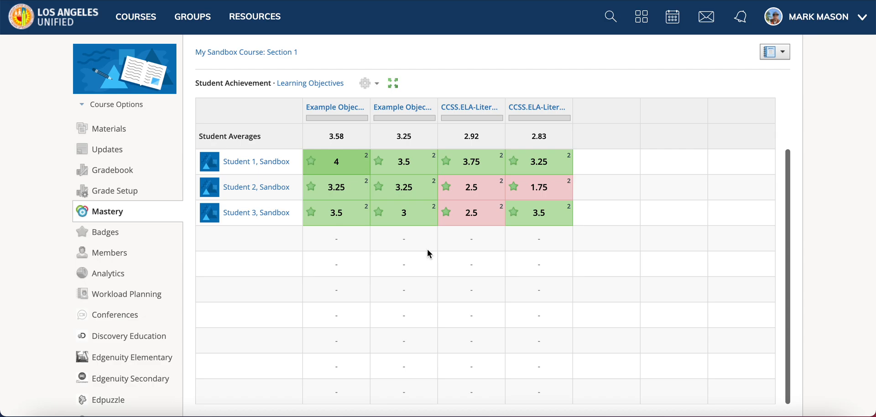
click(119, 177)
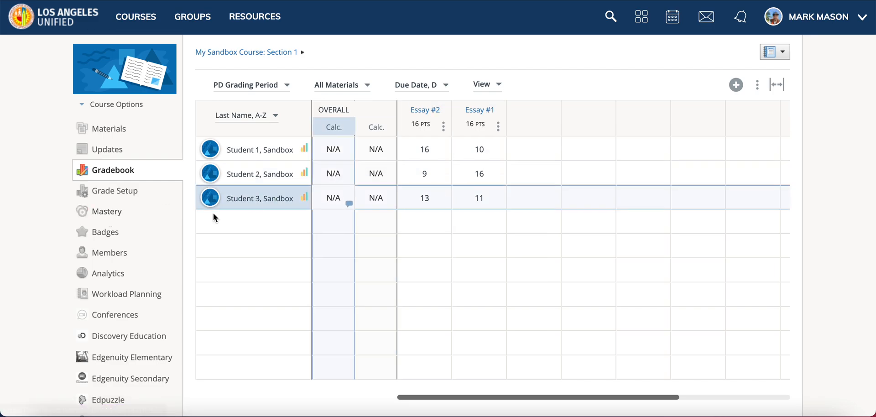
click(109, 221)
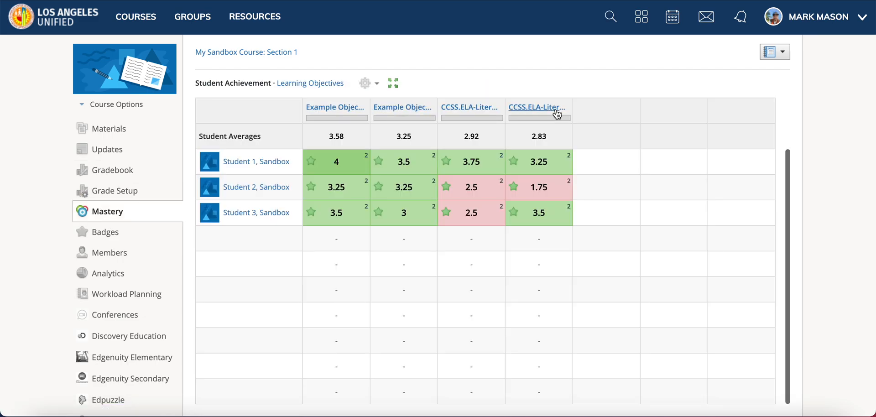
Review the course's Mastery Settings and close them without saving changes.
click(365, 85)
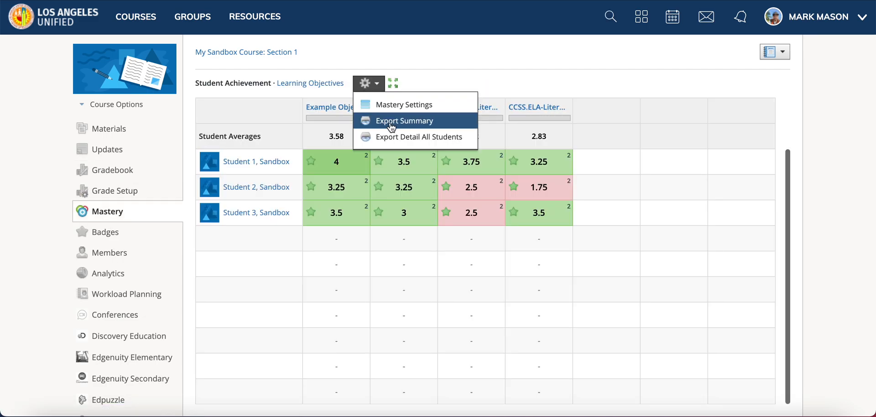
click(402, 104)
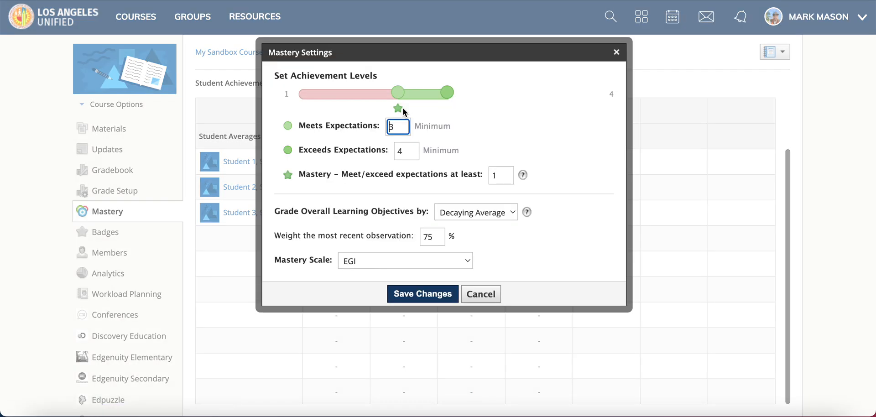
click(488, 298)
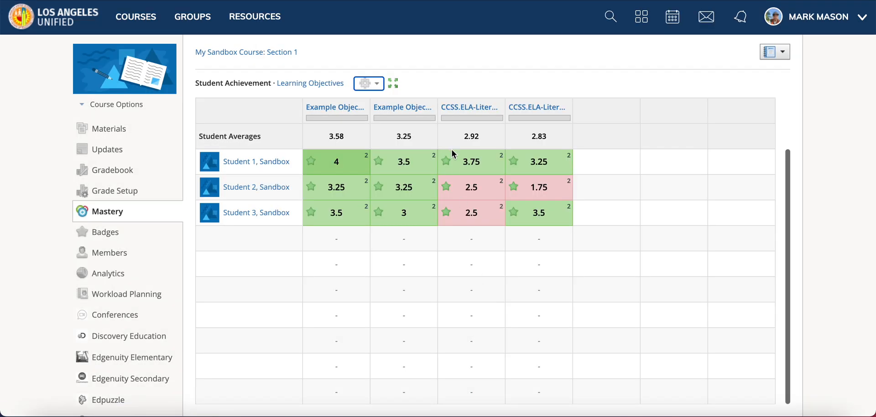
Export the mastery summary and open the downloaded CSV file in Excel.
click(374, 89)
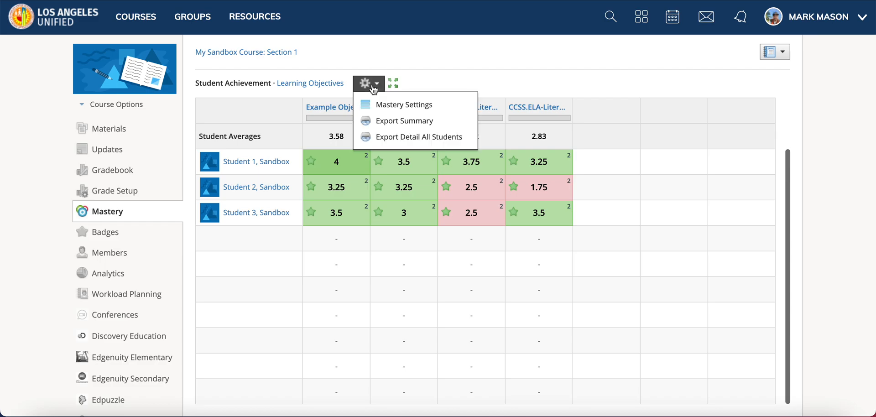
click(386, 127)
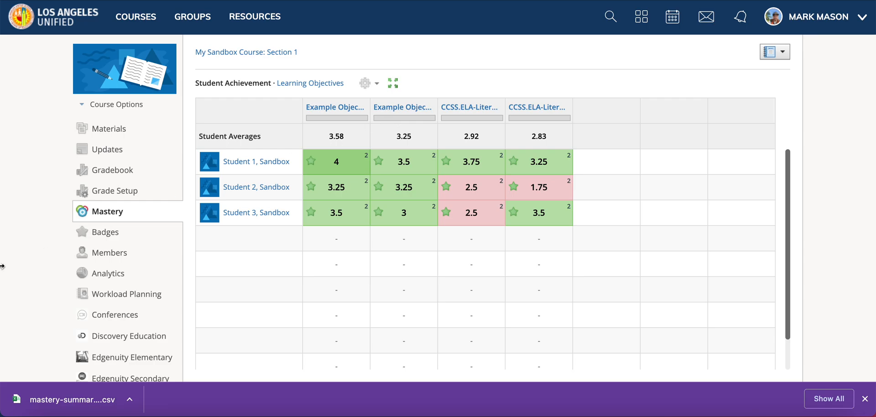
click(63, 400)
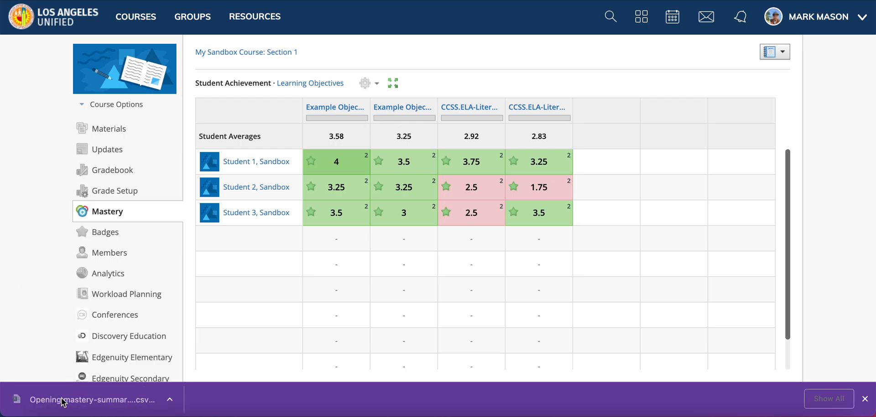
Examine the exported CSV's column headers, covering the student ID, Example Objective A and B, and the CCSS.ELA-Literacy columns.
click(120, 63)
click(78, 69)
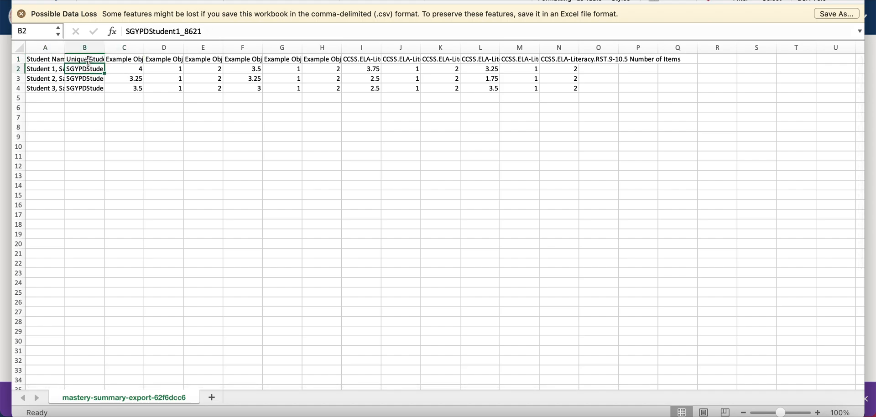
click(88, 60)
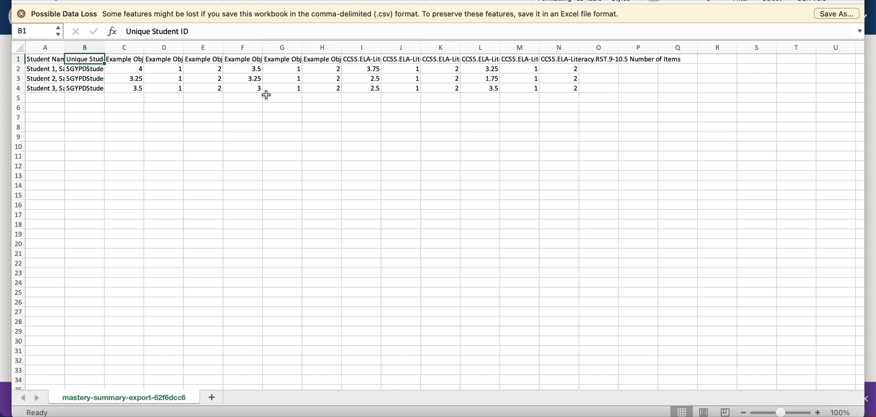
click(155, 60)
key(Left)
key(Right)
key(Right)
key(Left)
key(Left)
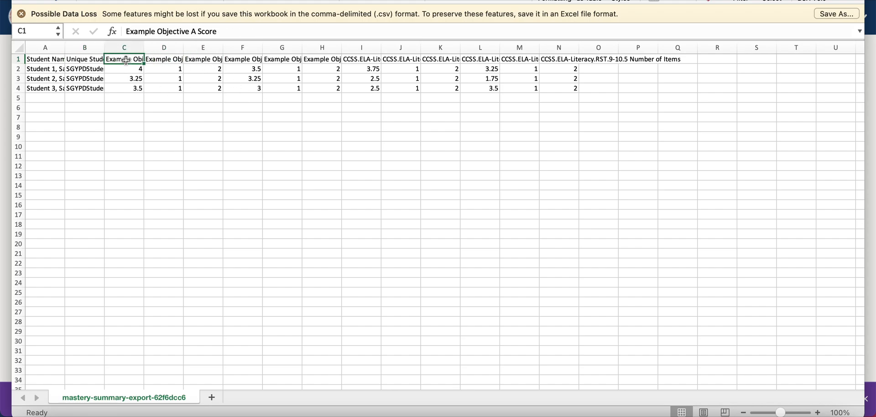
click(213, 61)
click(245, 57)
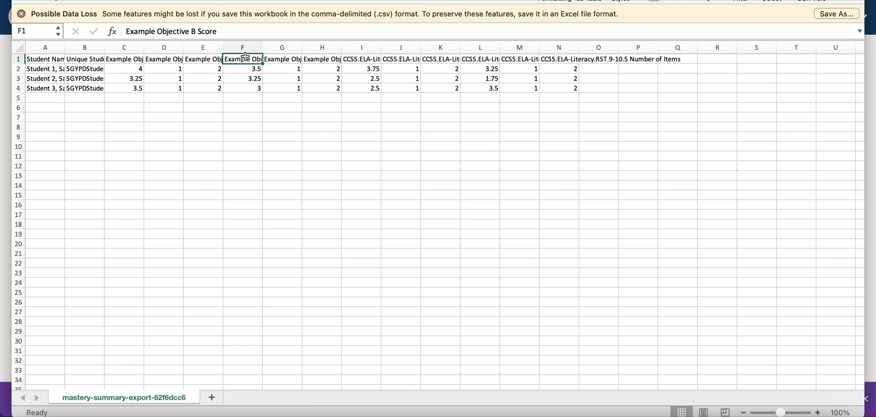
click(363, 62)
click(329, 59)
click(369, 59)
click(408, 61)
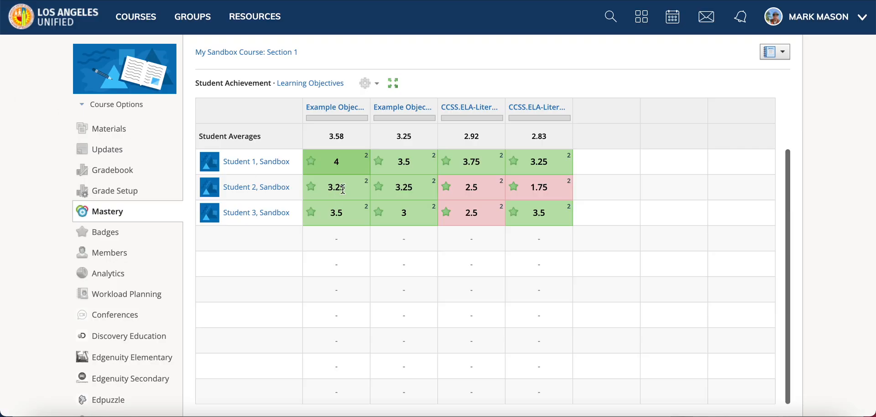
Switch back to Schoology and open the grade import from the course Gradebook.
click(113, 170)
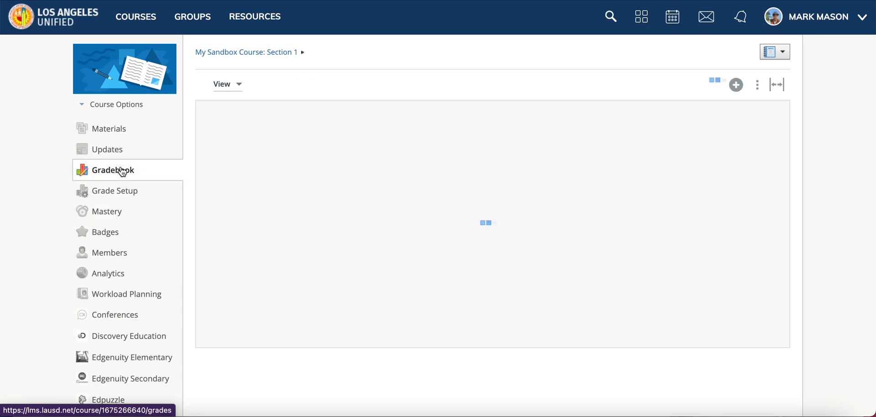
click(758, 87)
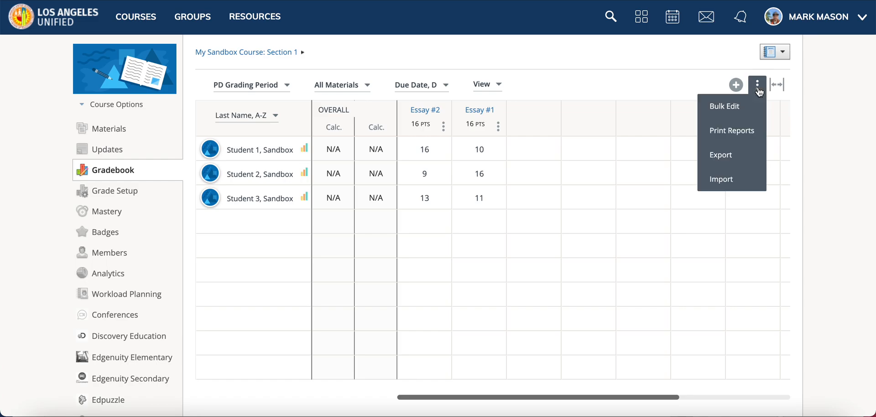
click(743, 183)
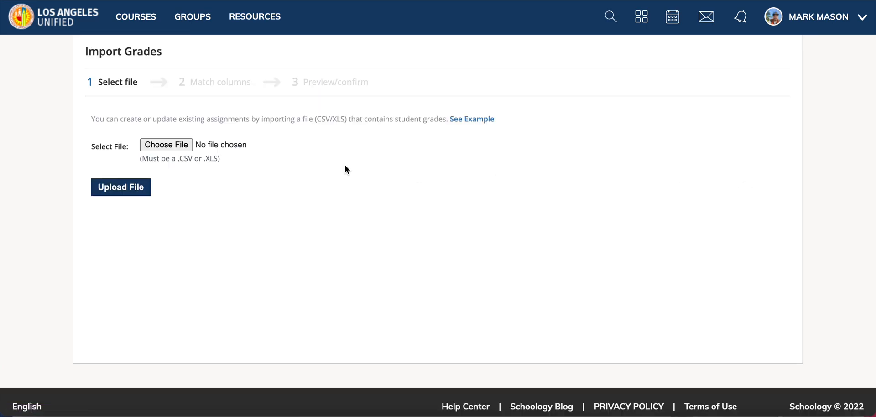
Upload mastery-summary-export-62f6dcc66d564.csv from the Downloads folder as the grade import file.
click(181, 145)
click(276, 51)
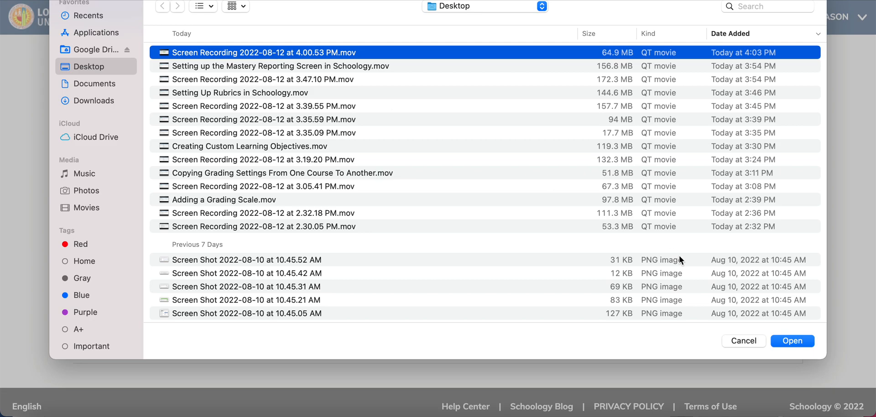
click(108, 101)
click(263, 56)
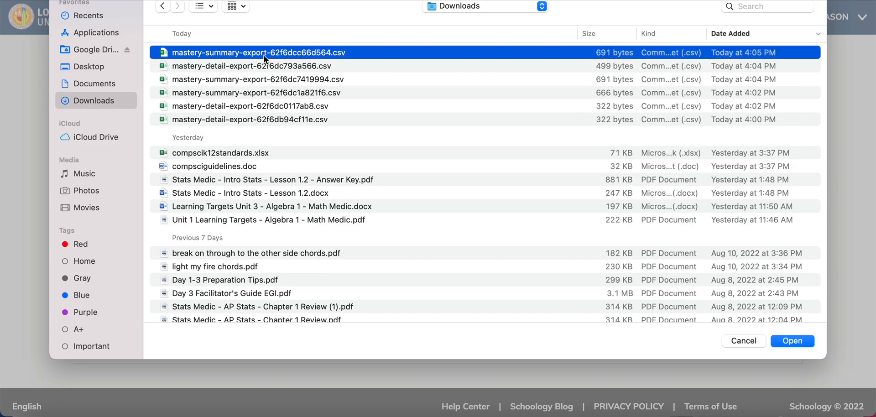
click(794, 342)
click(132, 191)
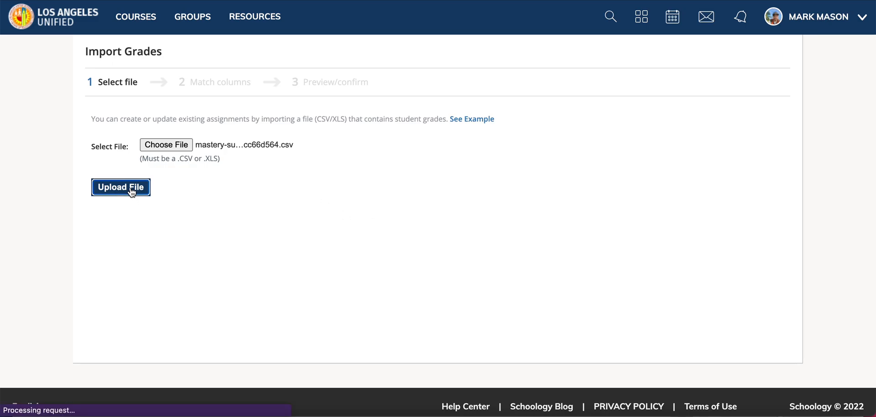
Match the Unique Student ID import column to Unique User ID.
scroll(206, 197, down, 1)
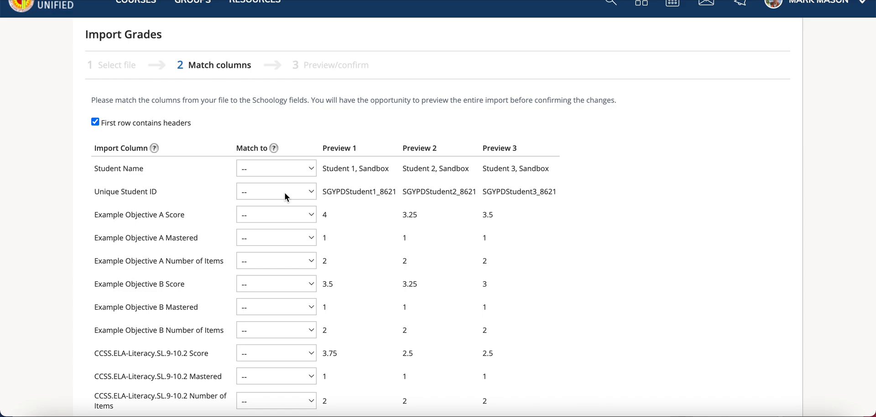
scroll(142, 208, down, 3)
scroll(142, 207, up, 3)
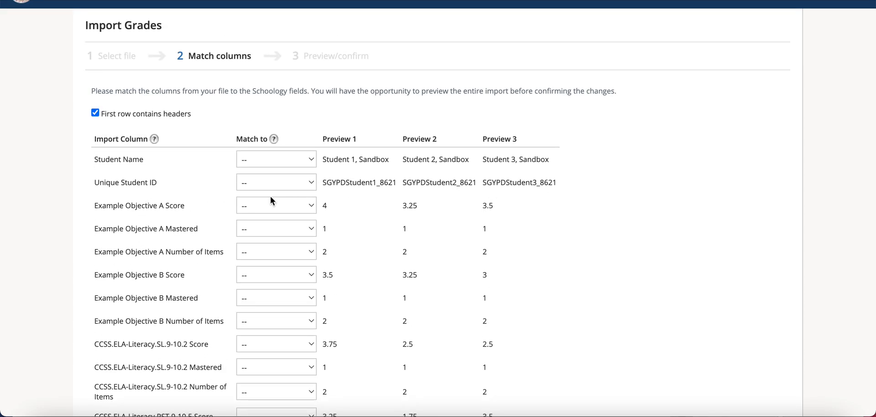
click(274, 183)
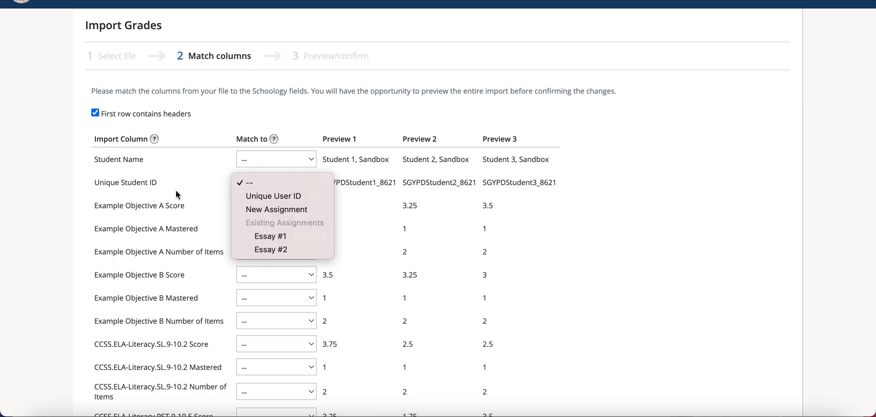
click(176, 190)
drag(111, 182, 166, 184)
click(267, 186)
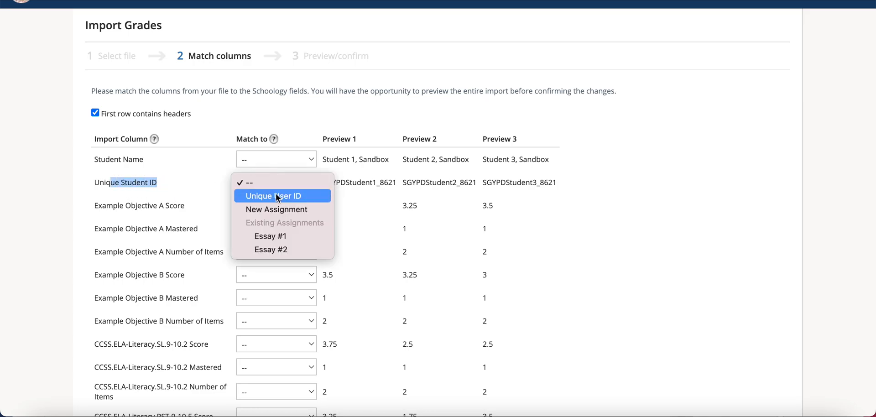
click(285, 196)
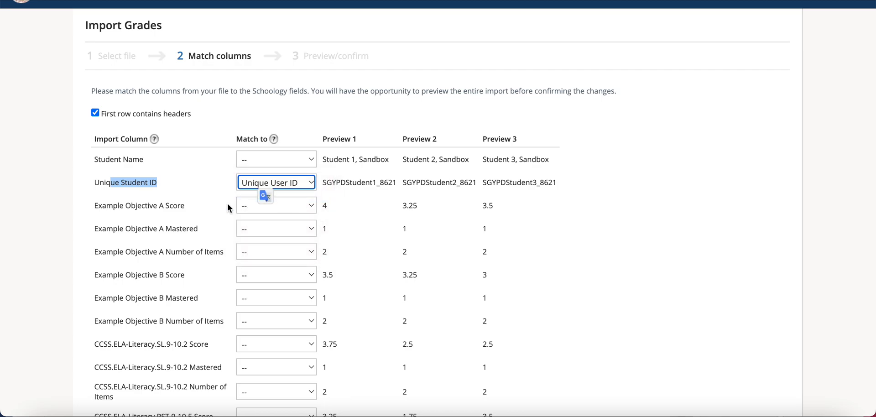
Match the Example Objective A Score and Example Objective B Score columns to New Assignment.
scroll(207, 208, down, 1)
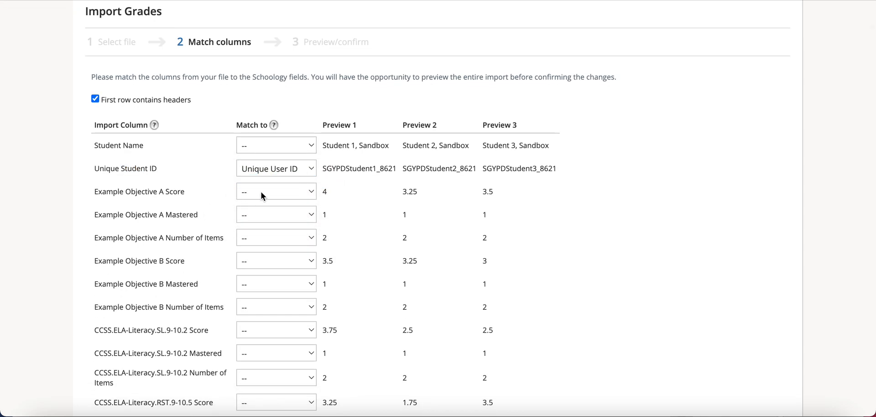
scroll(261, 191, down, 2)
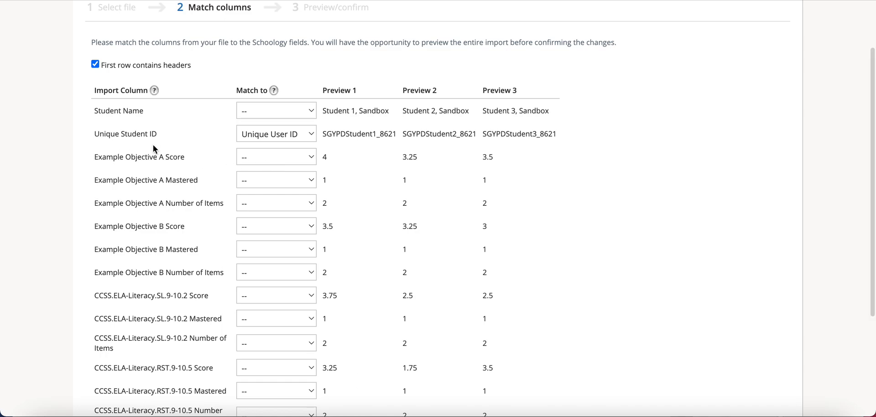
click(270, 161)
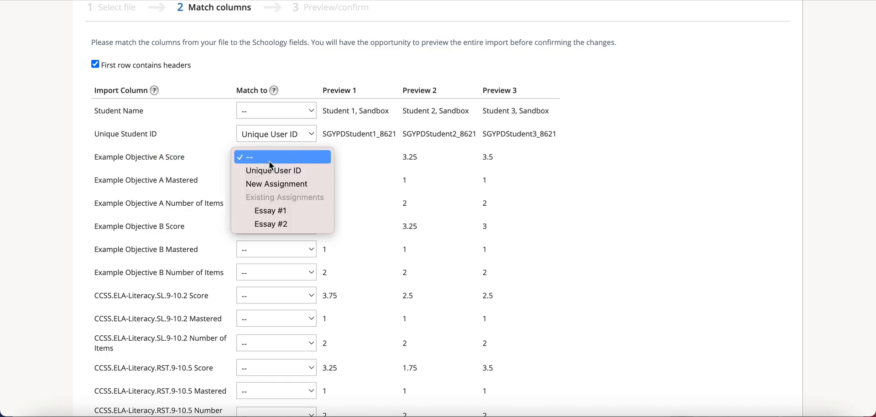
click(277, 184)
scroll(278, 181, down, 3)
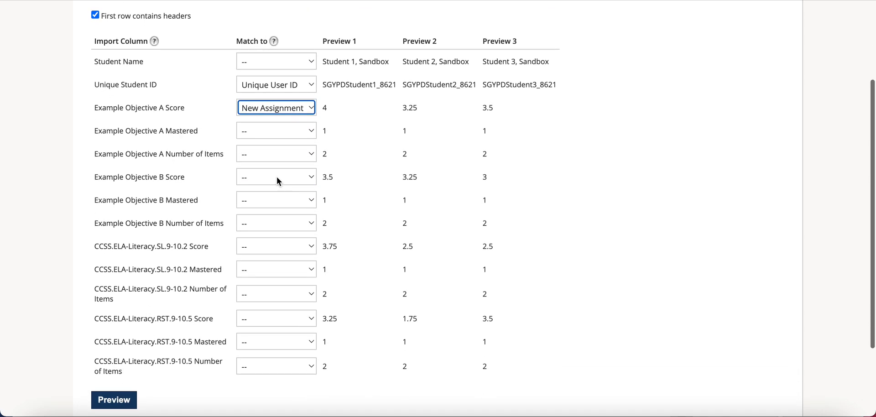
click(270, 183)
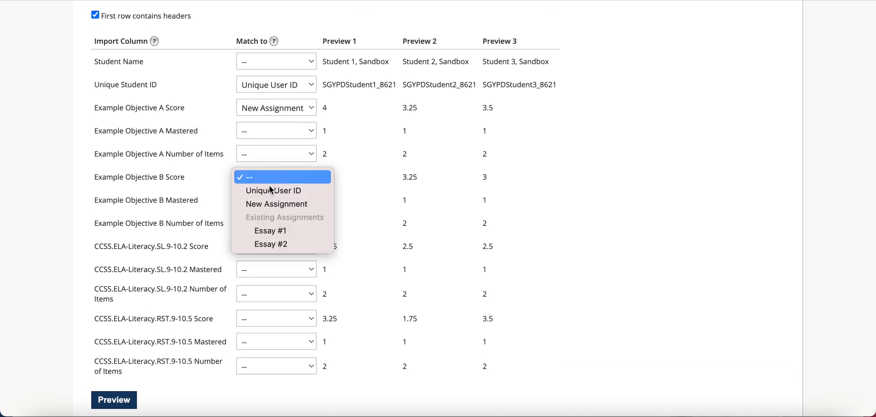
click(279, 209)
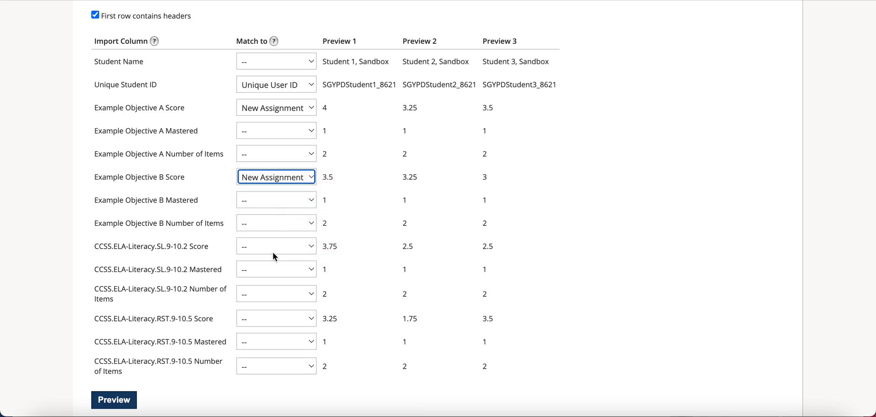
Match the CCSS.ELA-Literacy.SL.9-10.2 Score and CCSS.ELA-Literacy.RST.9-10.5 Score columns to New Assignment.
click(273, 251)
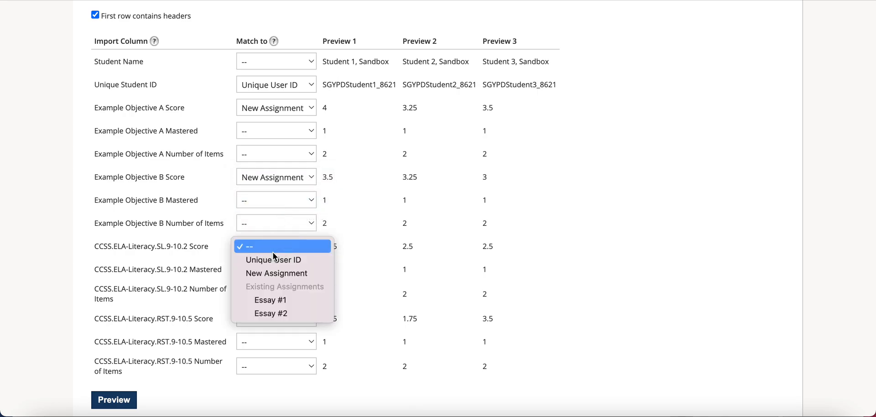
click(290, 273)
scroll(289, 273, down, 1)
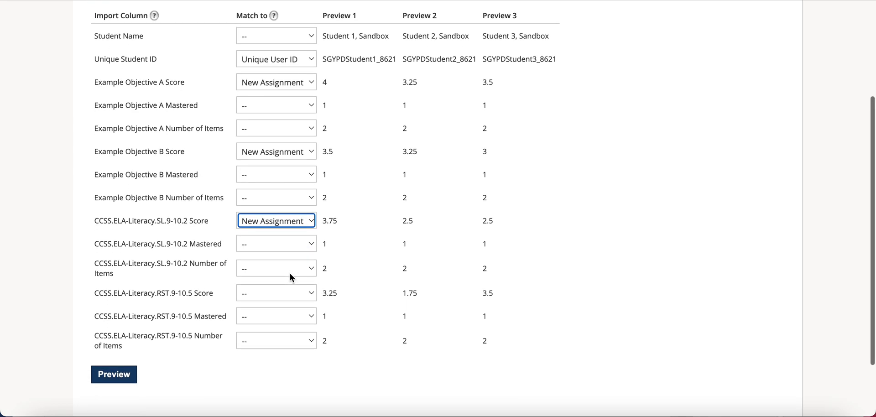
click(283, 294)
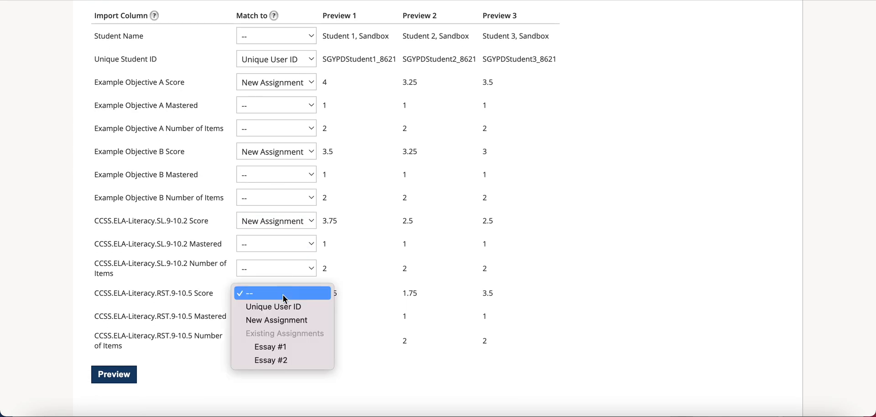
click(278, 321)
Preview and confirm the grade import, and open the bulk editor for the created assignments.
scroll(183, 337, down, 1)
click(127, 368)
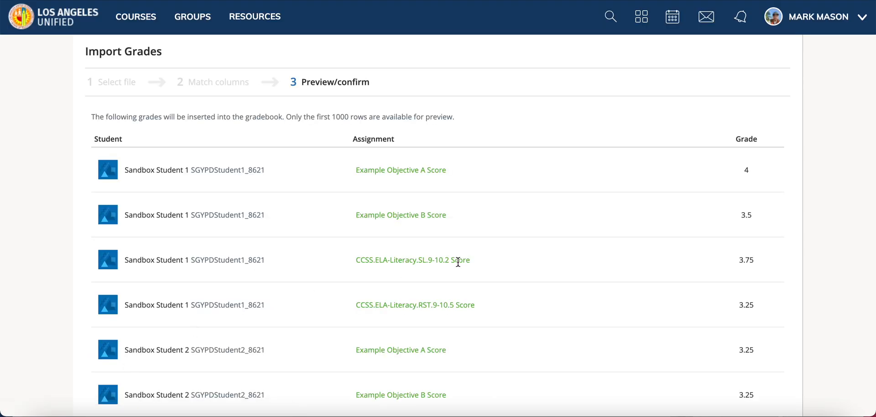
scroll(468, 281, down, 3)
scroll(467, 281, down, 7)
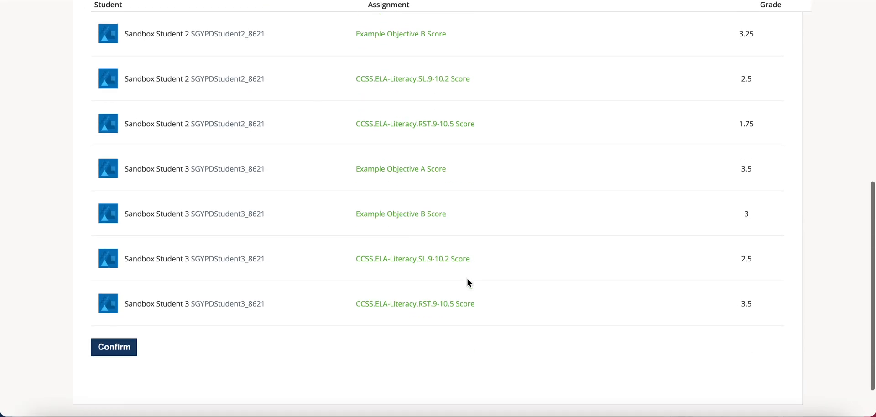
click(122, 325)
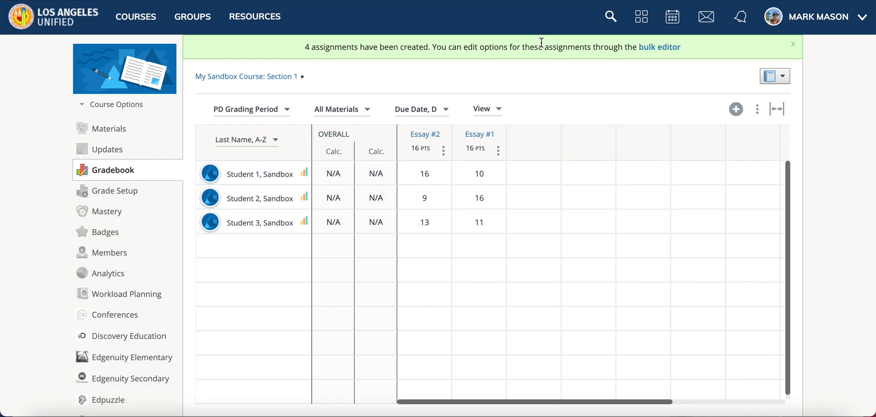
click(660, 53)
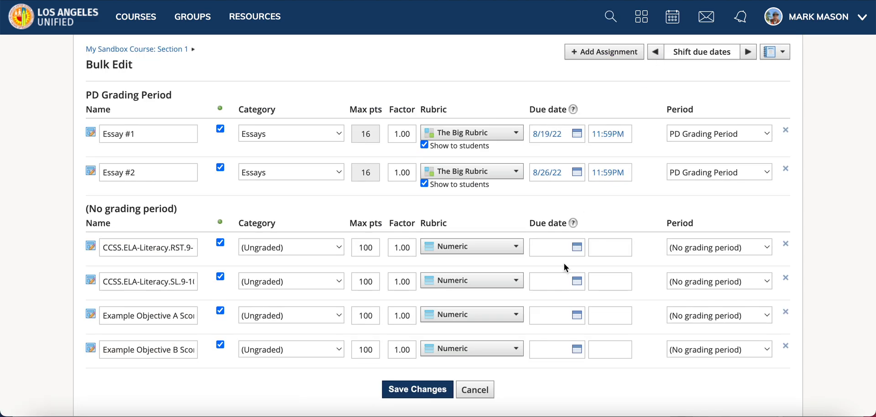
scroll(563, 262, down, 1)
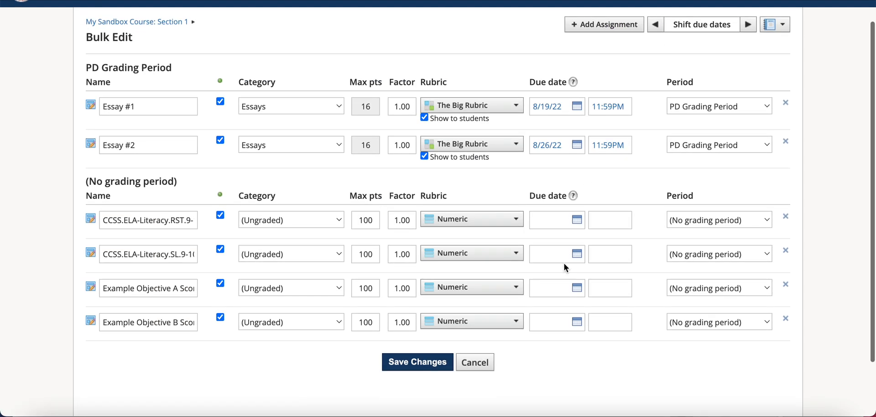
click(314, 220)
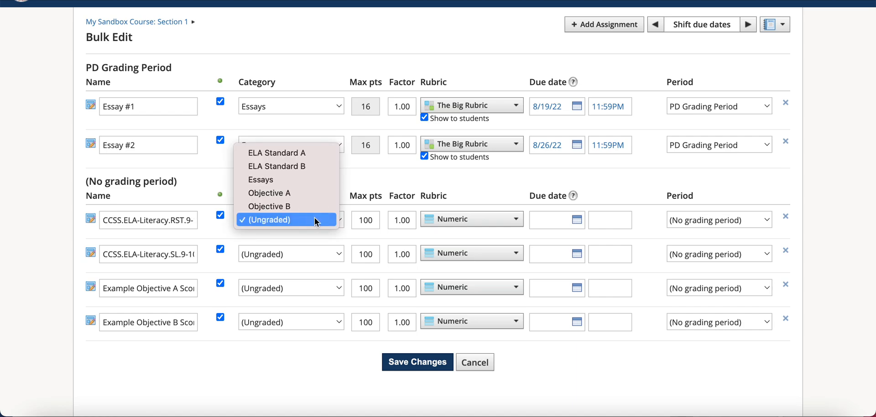
click(371, 177)
click(290, 220)
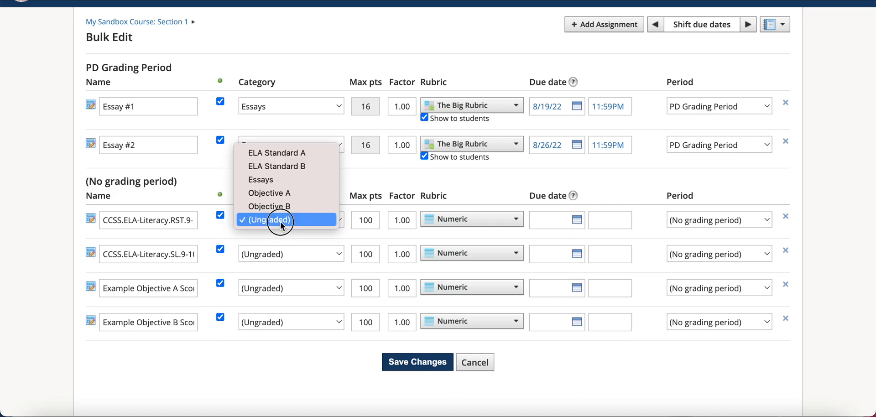
click(354, 174)
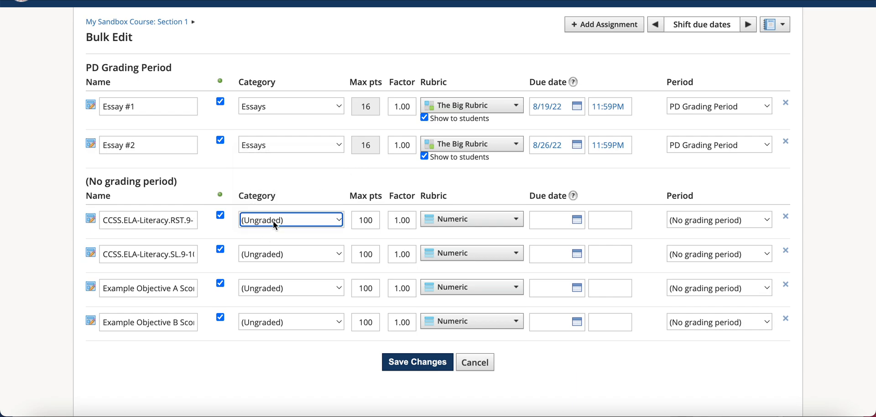
Set the category of the CCSS.ELA-Literacy.RST assignment to ELA Standard A and of the CCSS.ELA-Literacy.SL assignment to ELA Standard B.
click(273, 220)
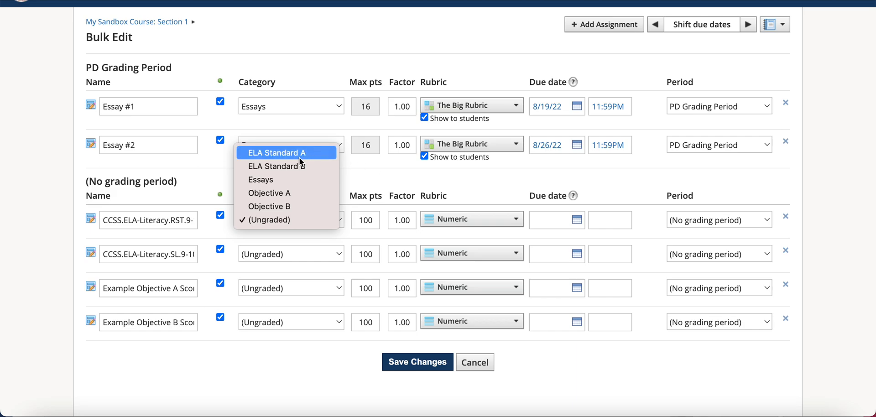
click(297, 249)
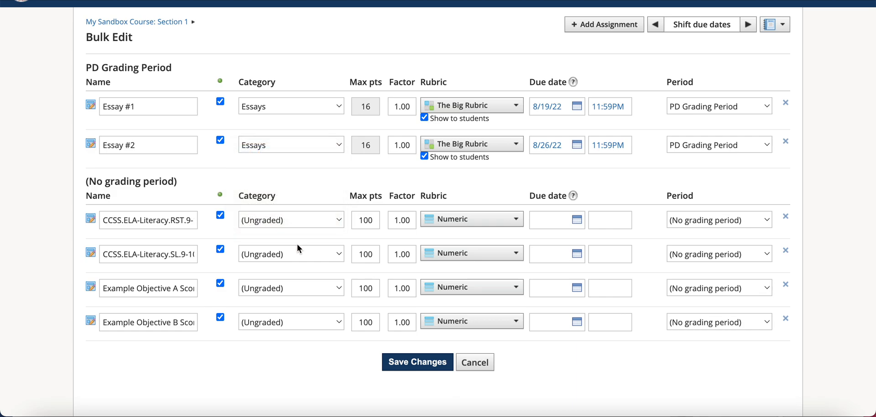
click(295, 253)
click(297, 202)
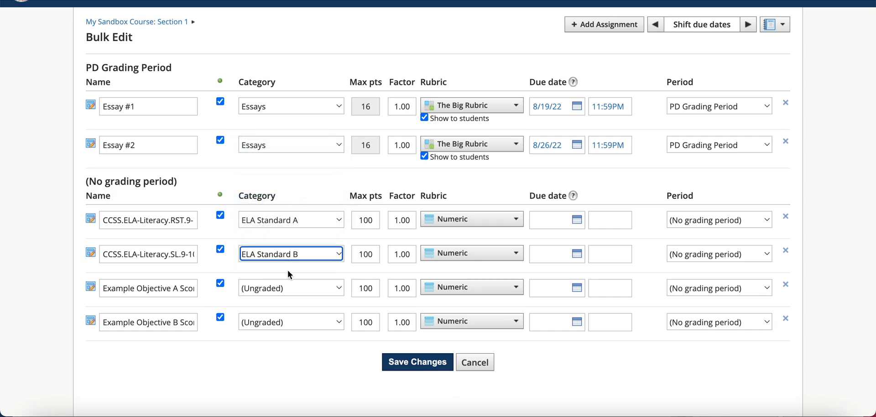
Set the category of Example Objective A Score to Objective A and of Example Objective B Score to Objective B.
click(286, 286)
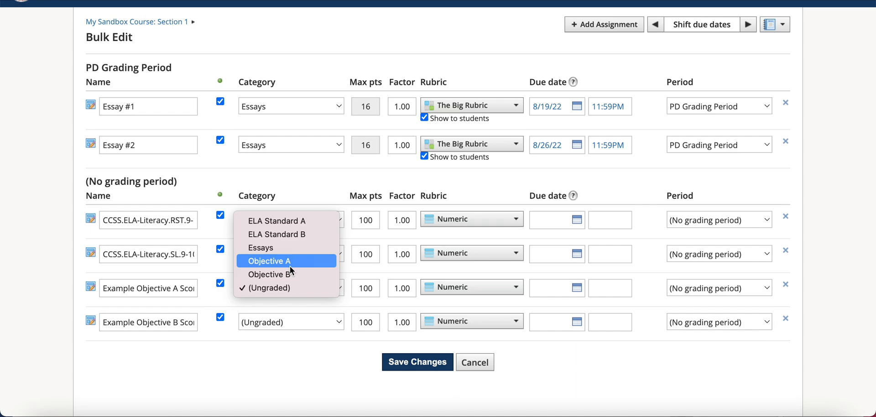
click(290, 265)
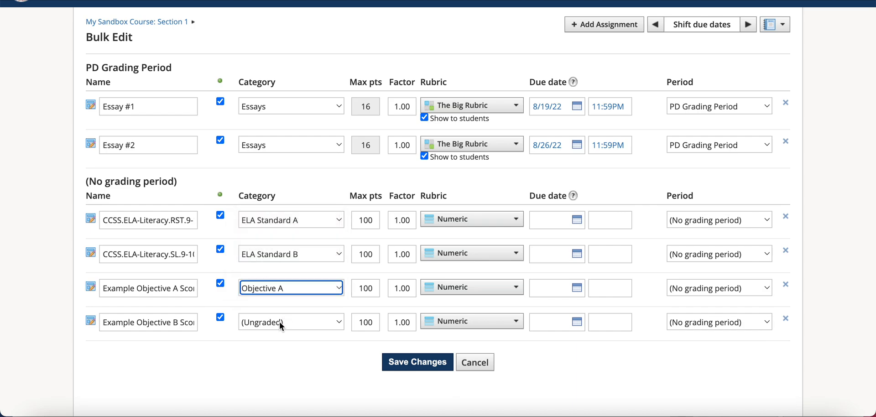
click(279, 321)
click(286, 313)
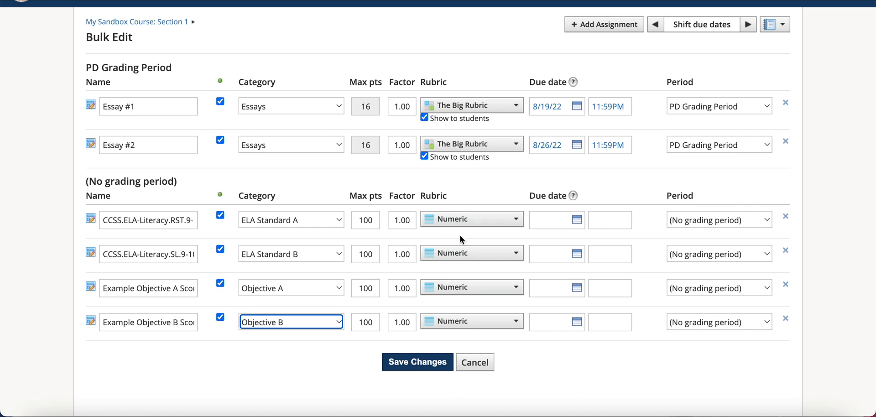
Set the rubric of all four imported assignments to the EGI grading scale.
click(470, 221)
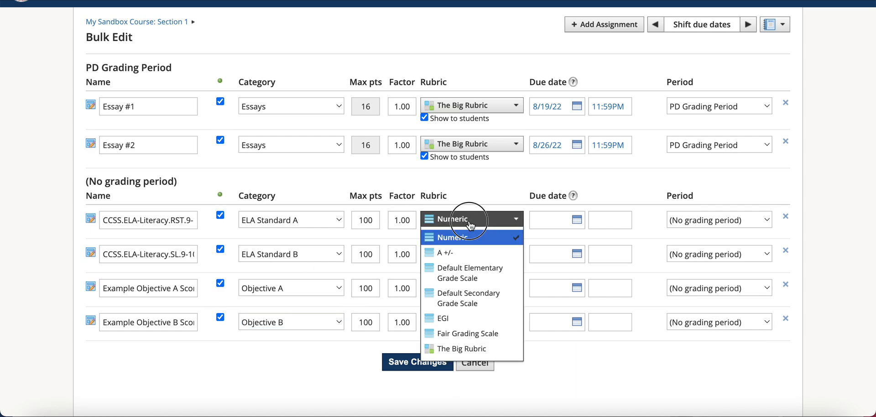
click(465, 318)
click(470, 250)
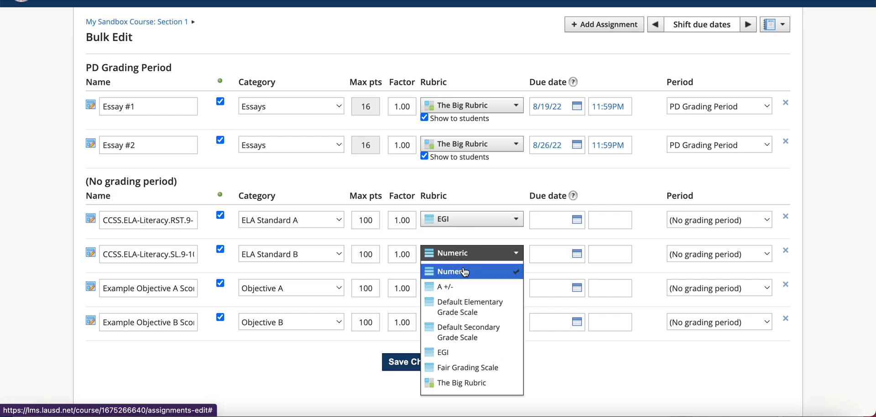
click(450, 352)
click(452, 322)
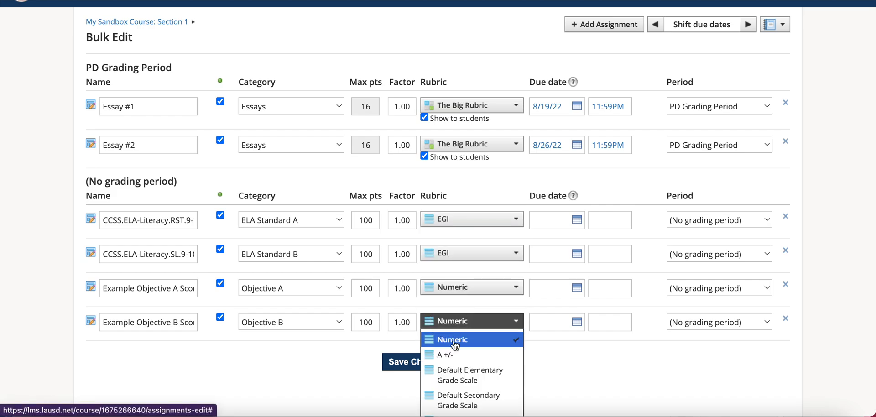
scroll(456, 369, down, 2)
click(460, 364)
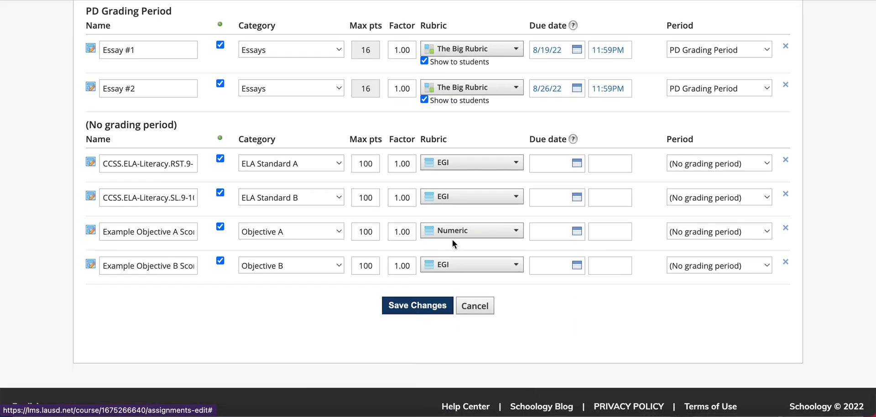
click(454, 232)
click(449, 329)
Set the maximum points of all four imported assignments to 4.
click(368, 163)
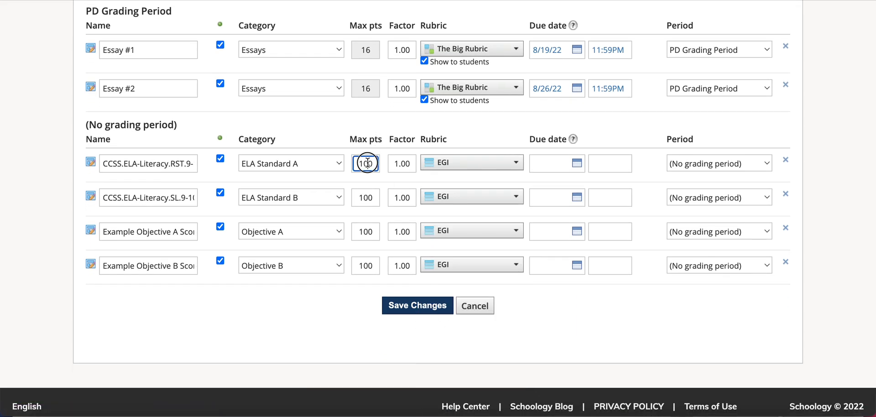
double_click(365, 164)
text(4)
key(Tab)
text(4)
double_click(369, 231)
text(4)
double_click(358, 265)
text(4)
click(545, 330)
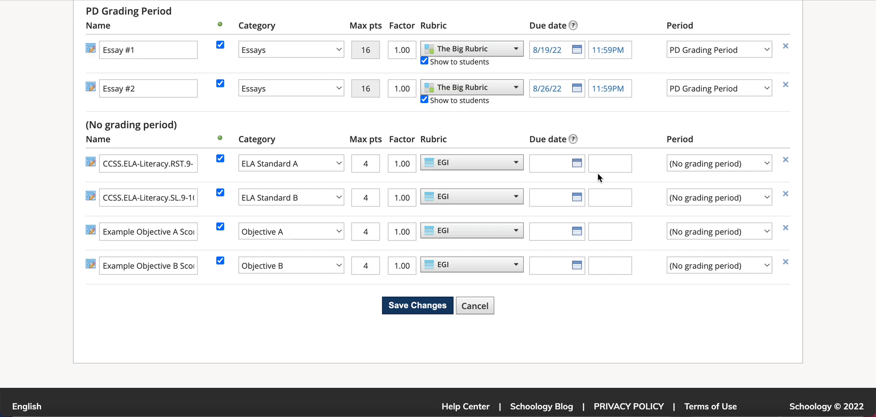
Set the period of all four imported assignments to PD Grading Period and save the bulk edits.
scroll(599, 174, up, 1)
click(706, 188)
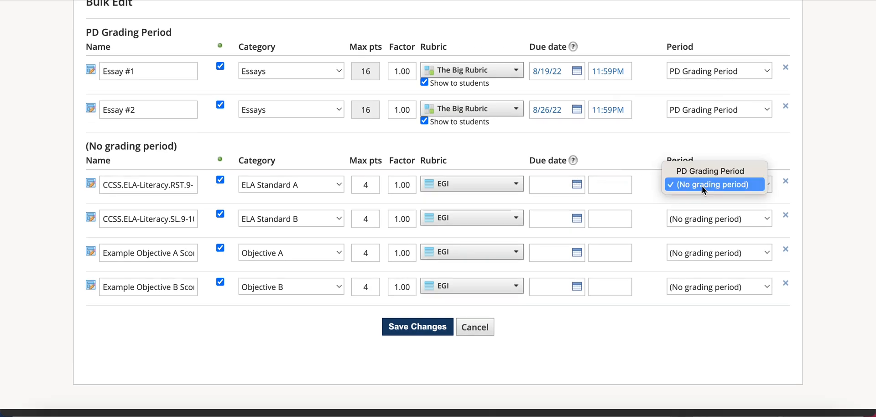
click(710, 174)
click(706, 218)
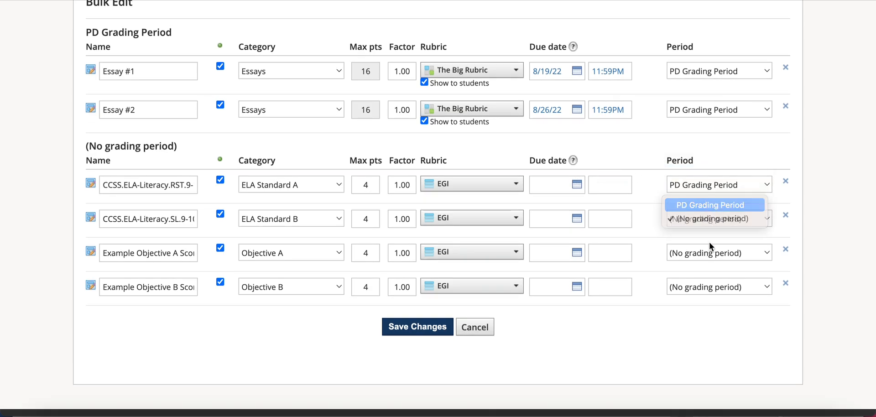
click(710, 204)
click(708, 253)
click(711, 239)
click(707, 288)
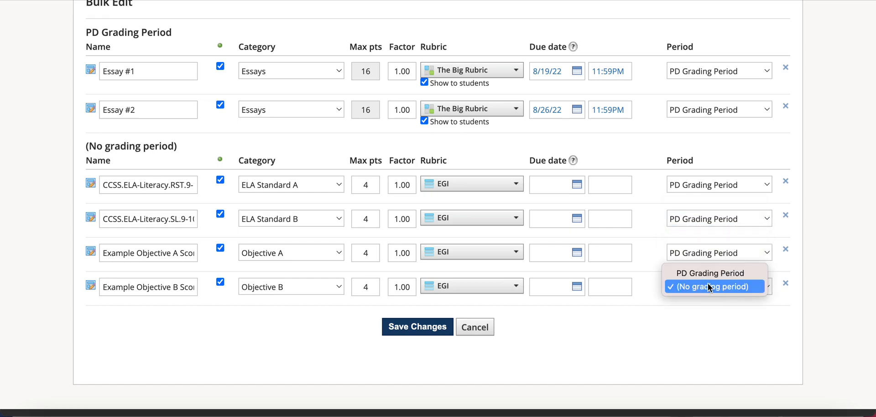
click(705, 273)
scroll(425, 256, up, 1)
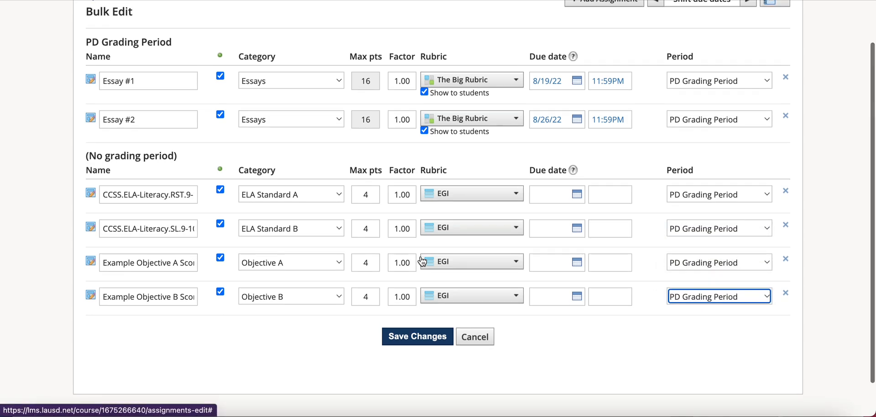
click(420, 346)
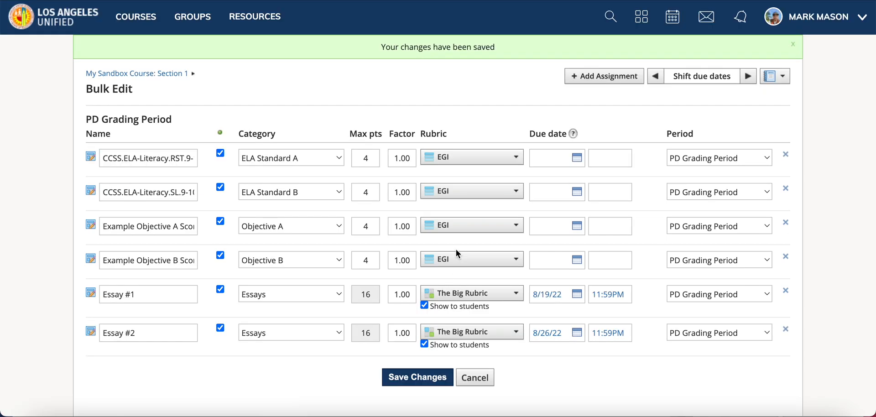
Return to My Sandbox Course: Section 1 and open its Gradebook.
scroll(576, 282, down, 1)
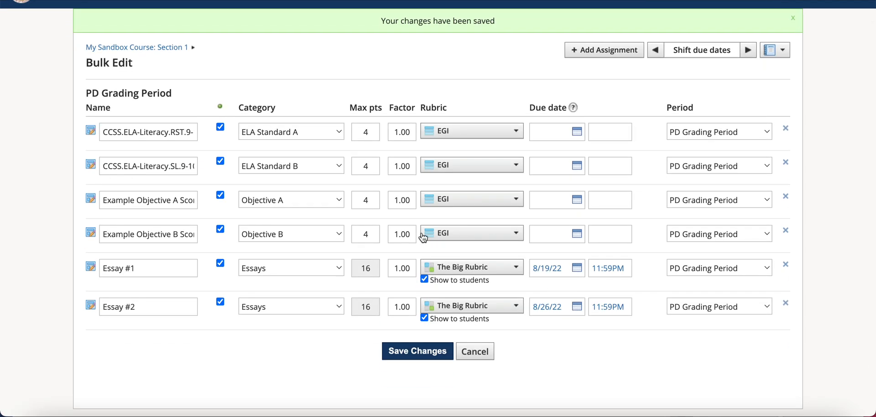
scroll(420, 237, up, 1)
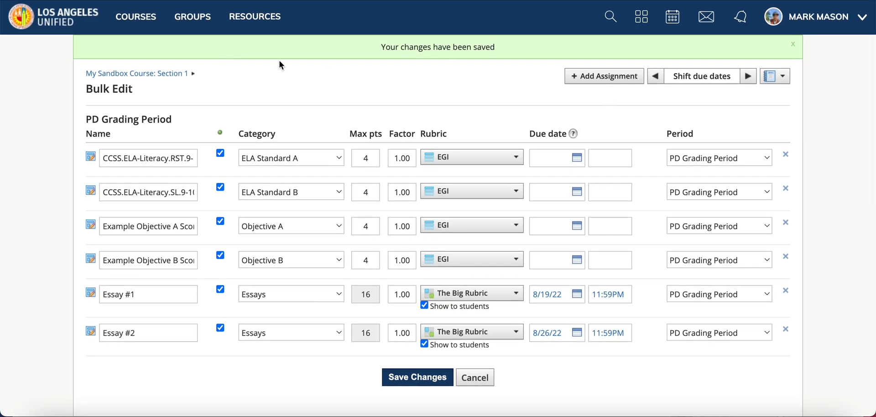
click(159, 78)
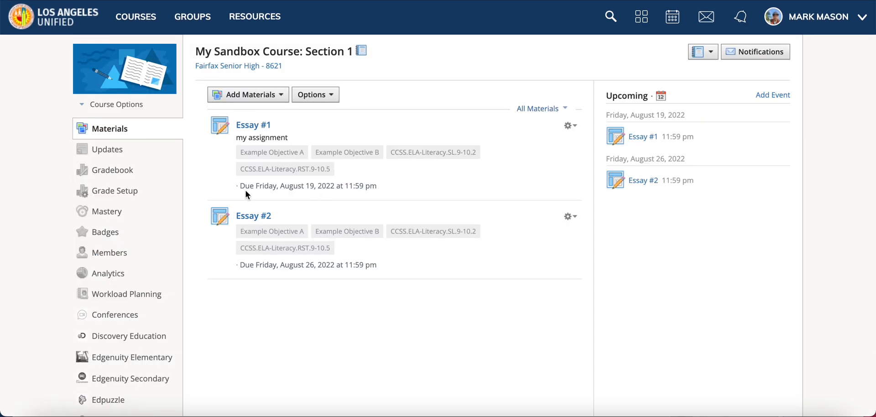
click(114, 172)
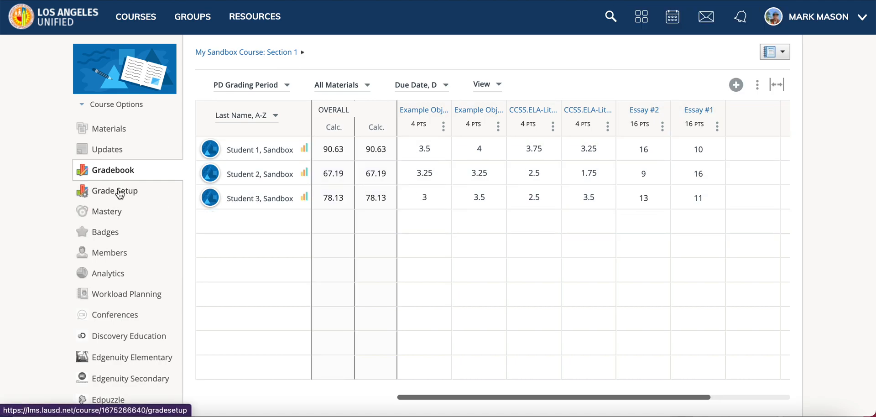
Review the imported assignment scores in the Gradebook and open the course's Grade Setup.
scroll(125, 189, down, 1)
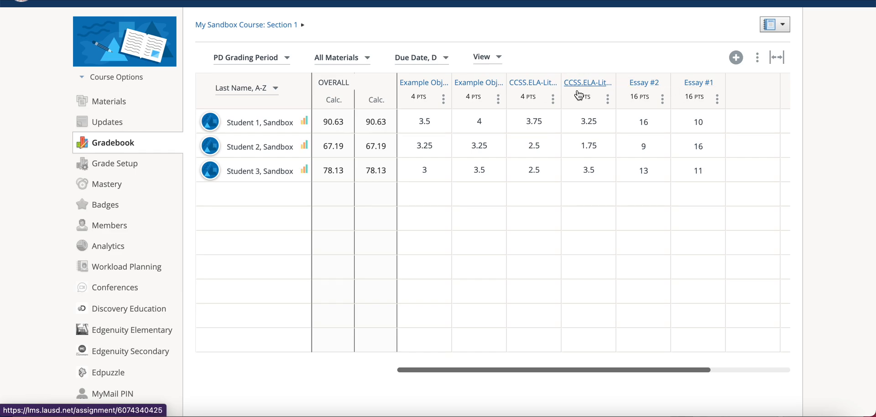
mouse_move(486, 92)
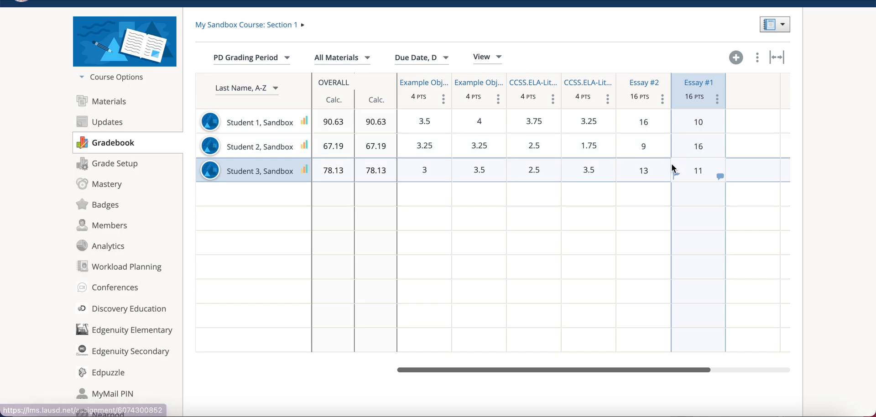
click(115, 164)
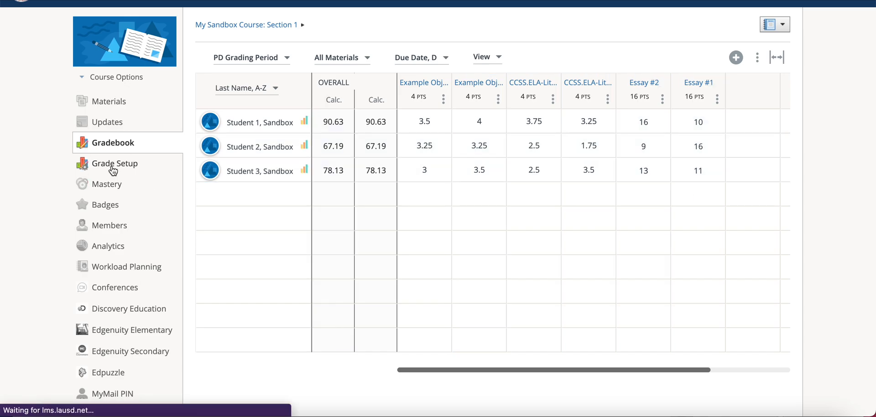
Check the Essays category's weight, allow members to view the student grade report, and save the grade setup changes.
click(425, 191)
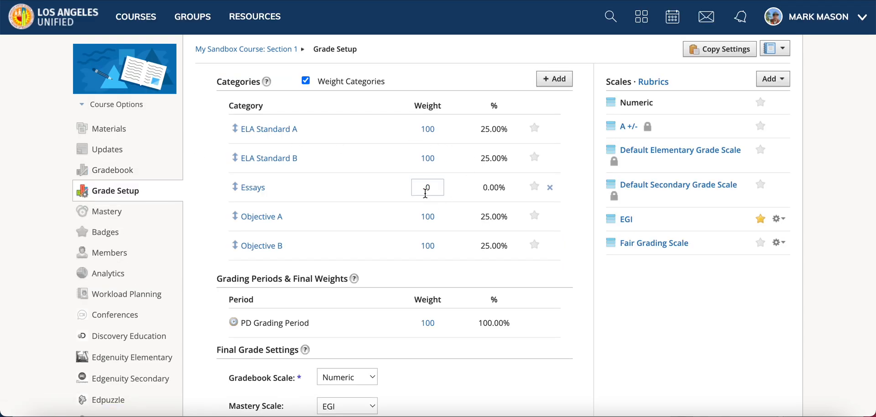
click(235, 197)
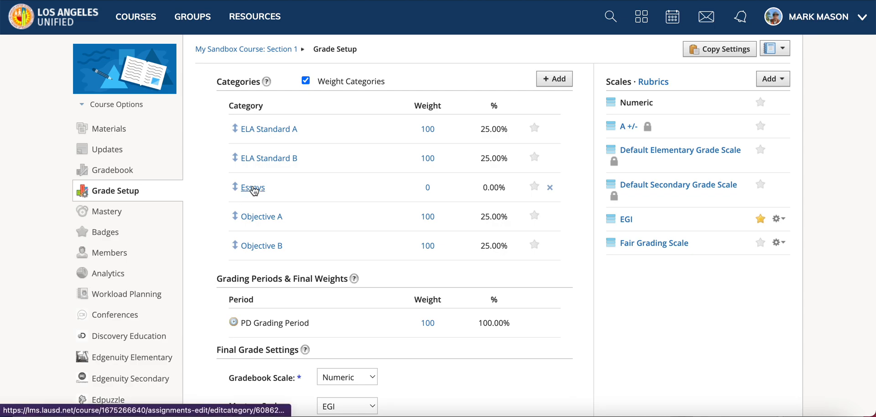
scroll(285, 244, down, 10)
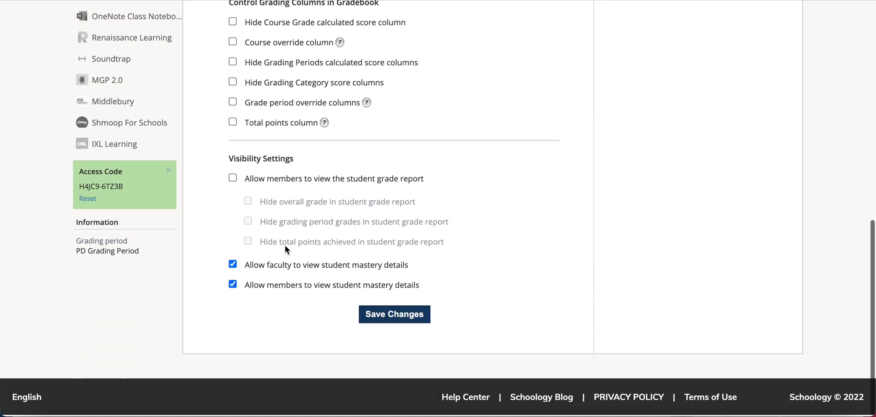
click(275, 183)
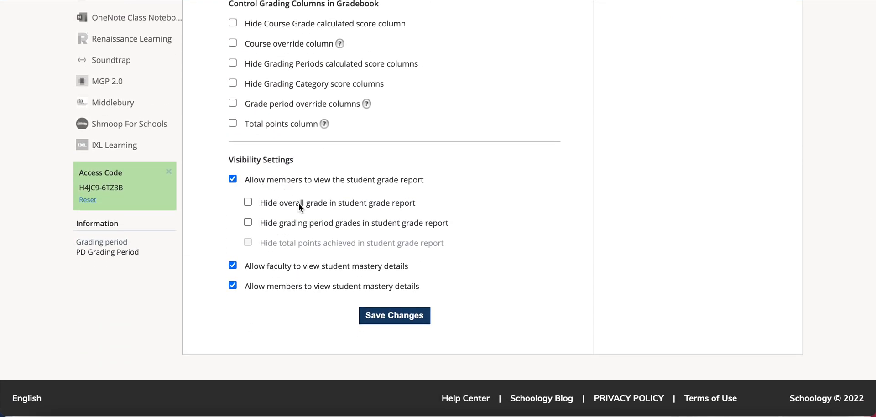
click(409, 314)
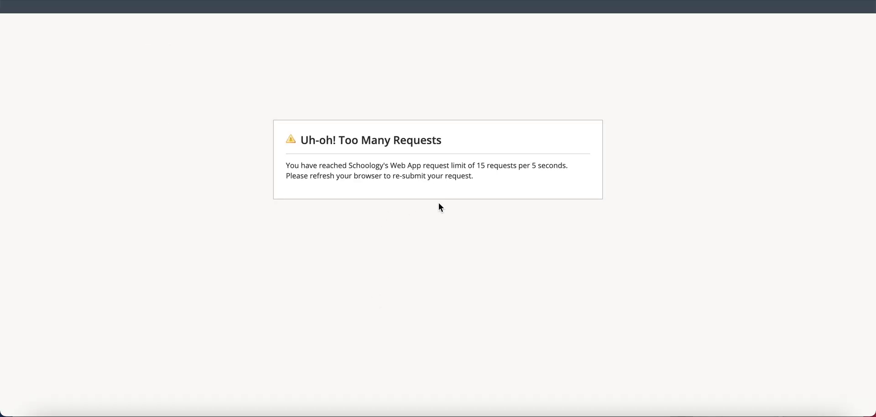
key(super+r)
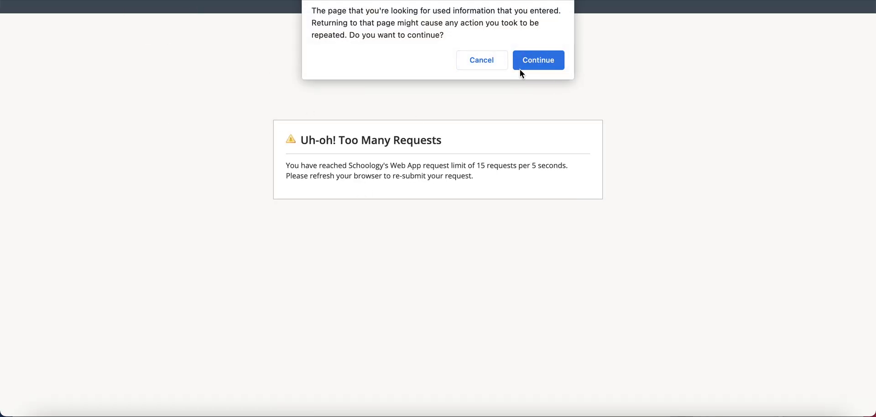
click(532, 64)
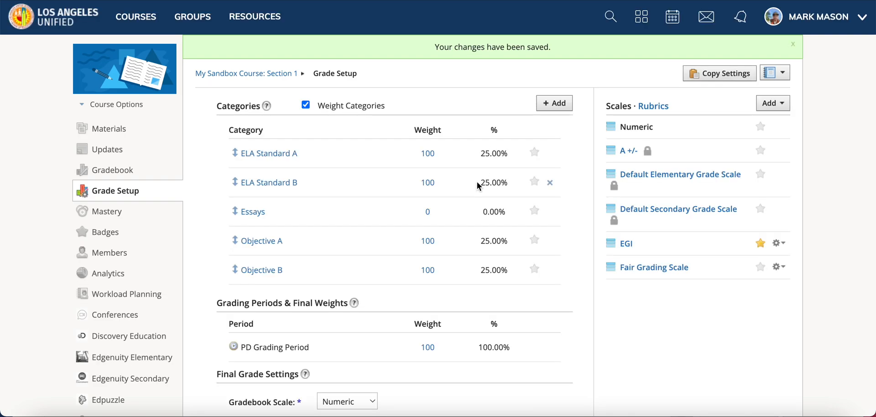
scroll(478, 181, down, 20)
click(422, 315)
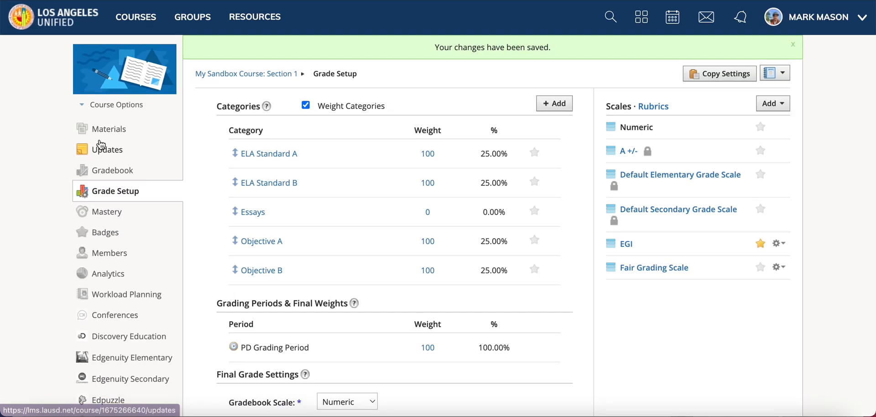
View the course as Sandbox Student 1 and open that student's grade report.
click(117, 104)
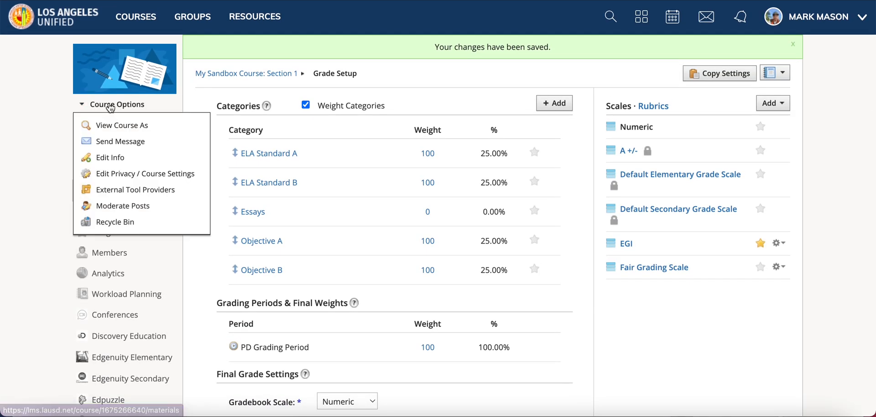
click(145, 127)
click(401, 117)
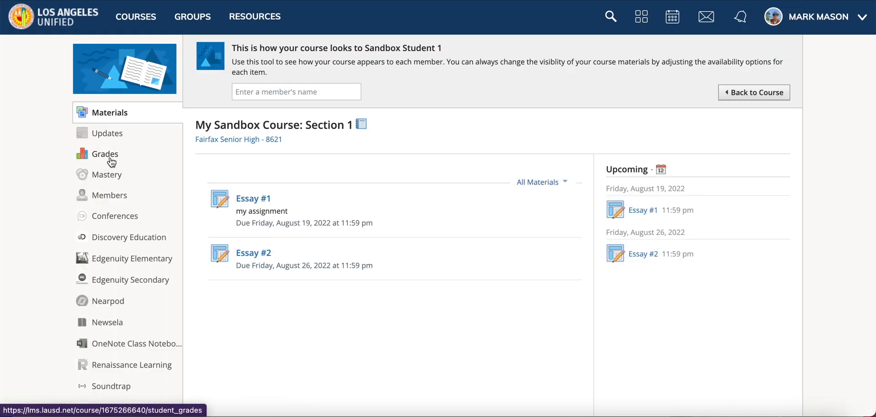
click(111, 160)
Collapse every category under PD Grading Period in the student grade report and review the category grades and course grade.
scroll(391, 262, down, 2)
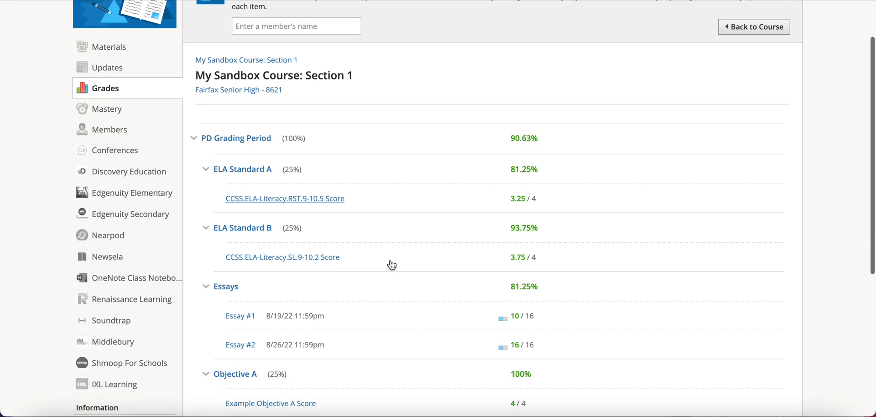
scroll(502, 222, down, 2)
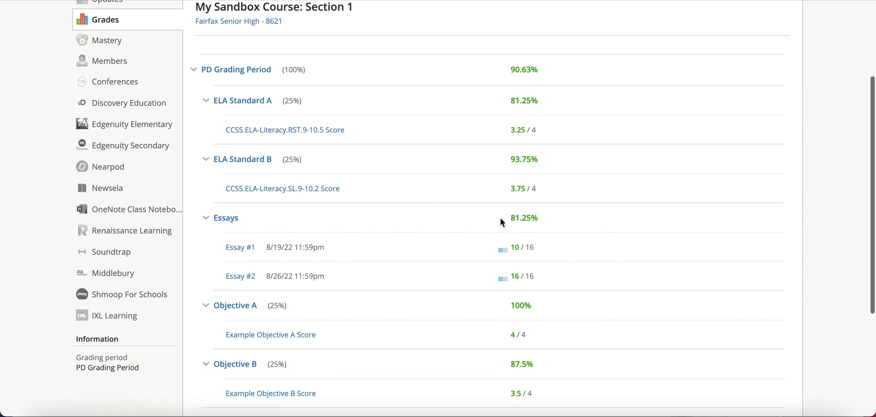
click(206, 102)
click(206, 130)
click(206, 160)
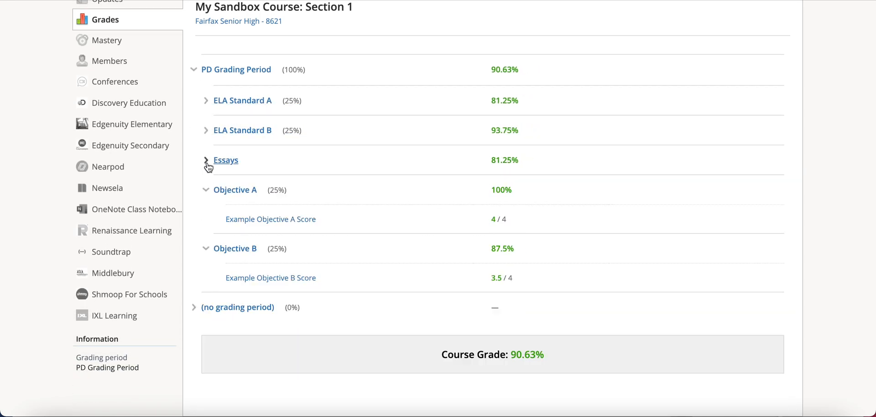
click(208, 196)
click(206, 218)
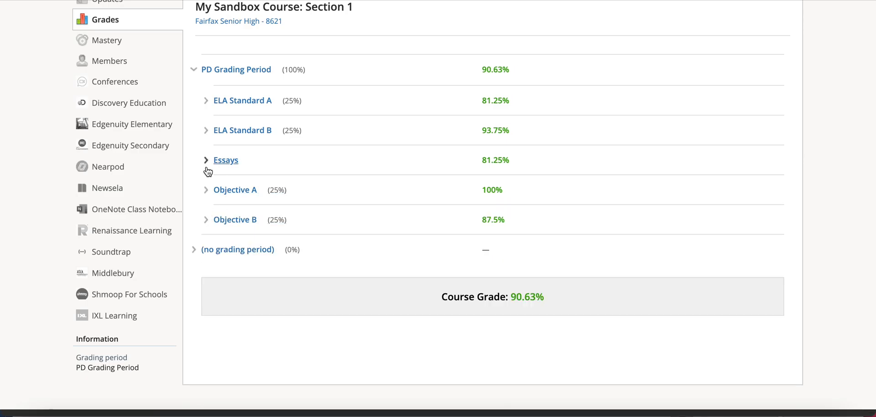
click(206, 164)
click(208, 162)
scroll(541, 292, up, 2)
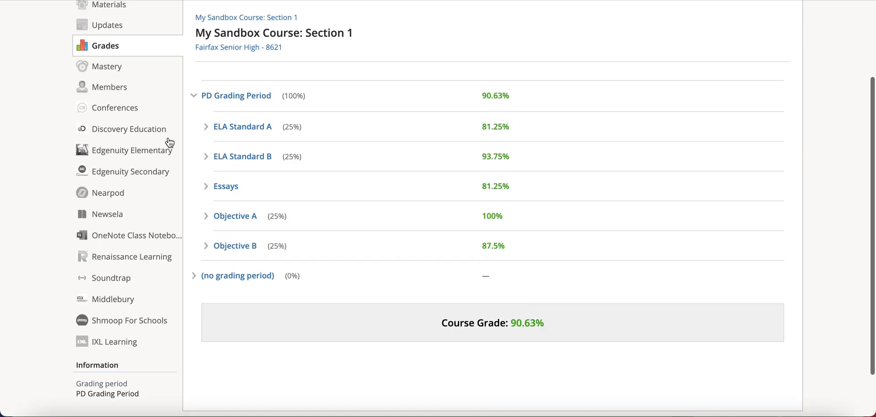
scroll(357, 117, up, 4)
scroll(356, 117, up, 1)
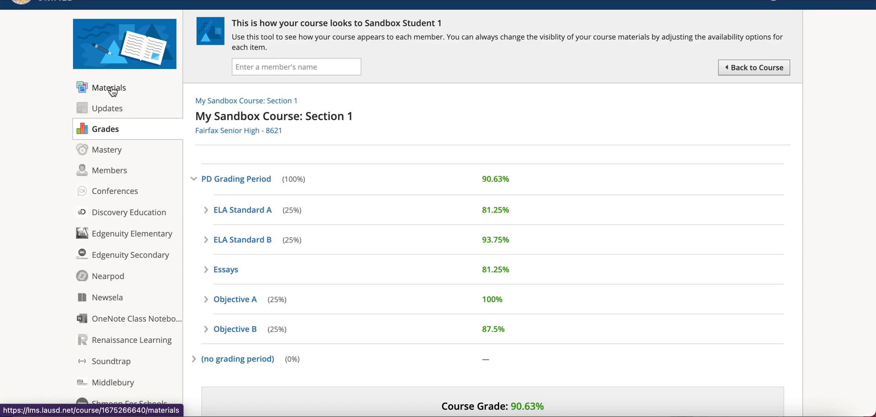
scroll(113, 92, down, 4)
scroll(130, 276, up, 5)
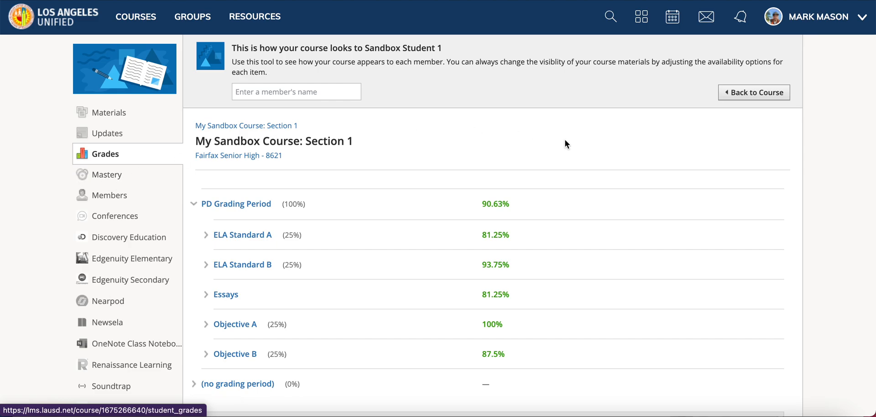
Leave the student view and show the settings and export options of the course's Mastery page.
click(752, 95)
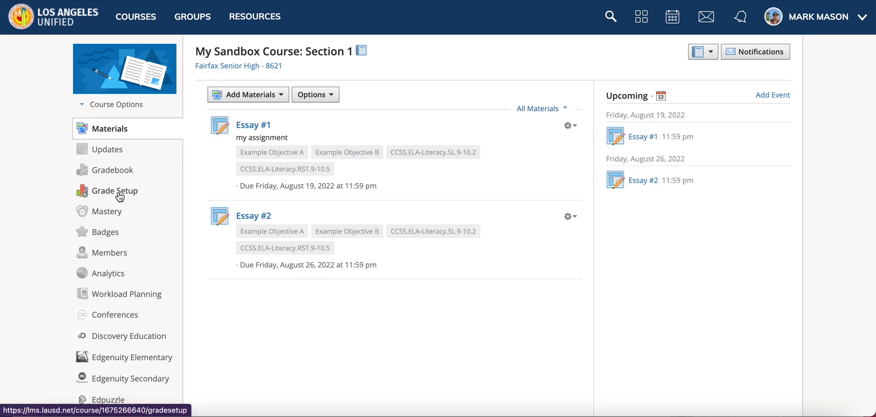
click(108, 215)
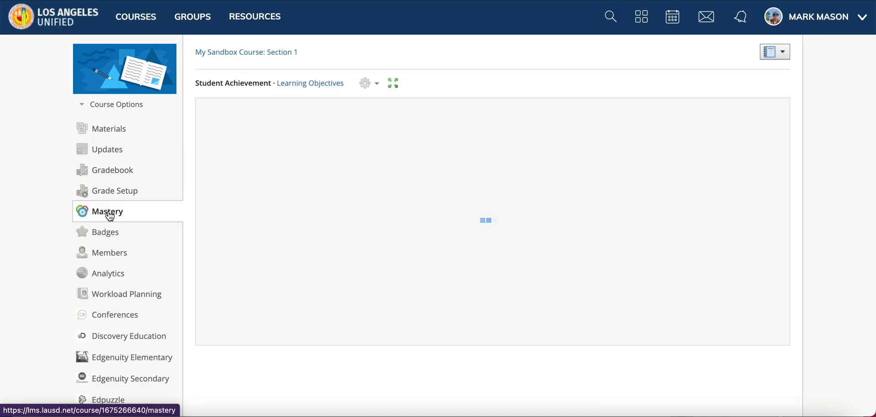
click(373, 90)
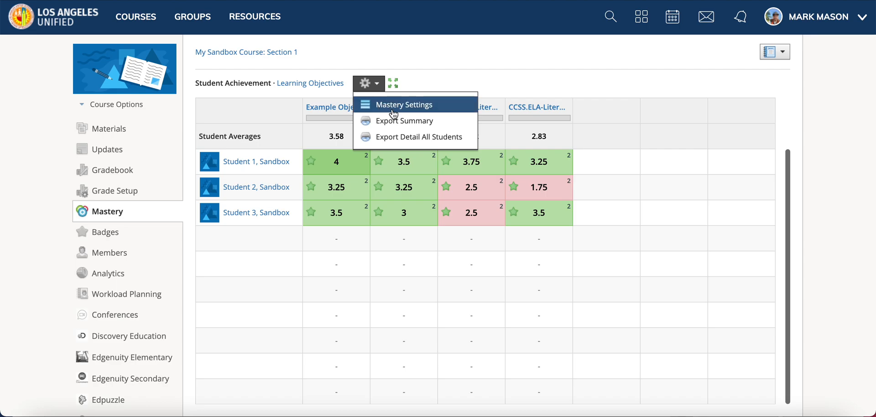
Start a new assignment named Essay #3 in the course materials and assign it to the Essays category.
click(121, 128)
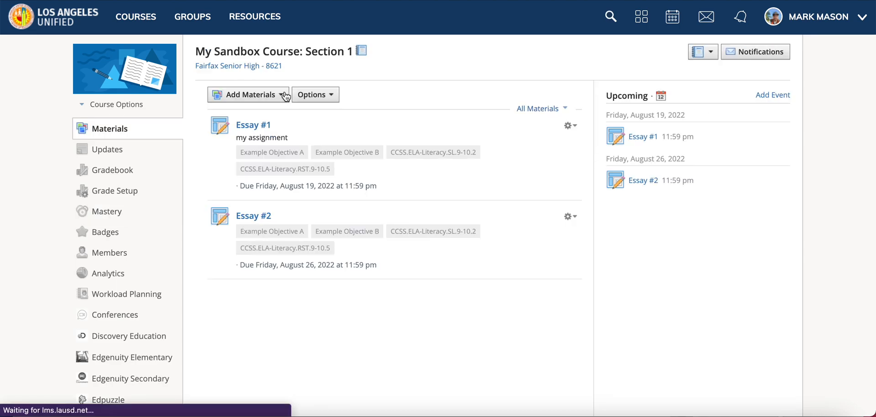
click(271, 95)
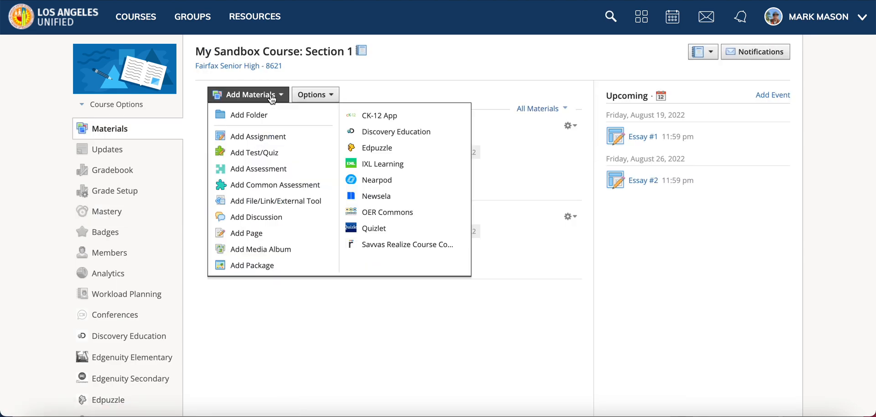
click(292, 144)
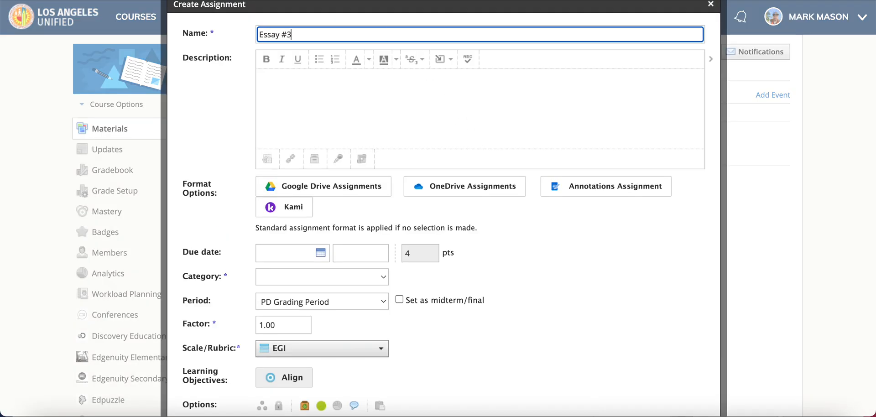
click(305, 279)
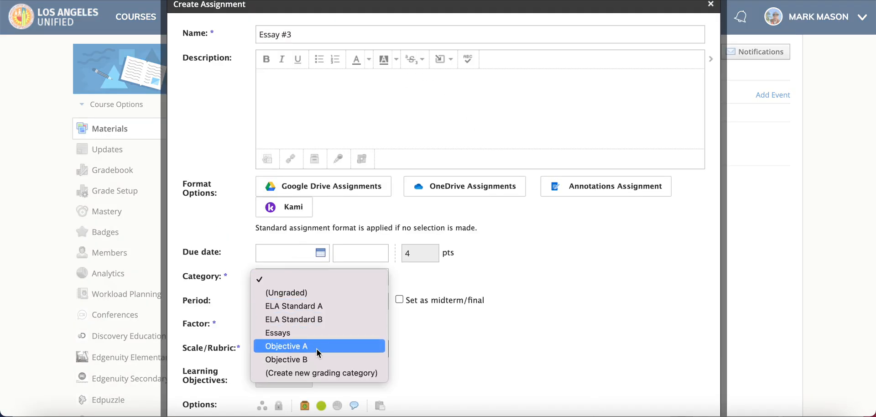
click(321, 335)
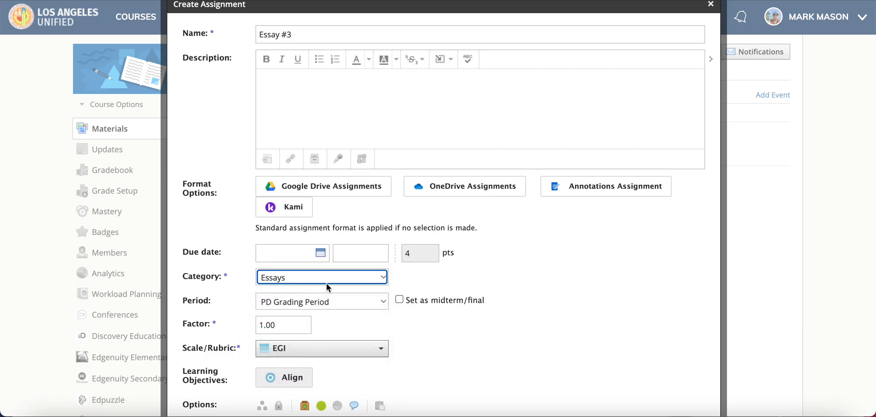
Set the scale/rubric of the Essay #3 assignment to The Big Rubric.
scroll(325, 256, down, 1)
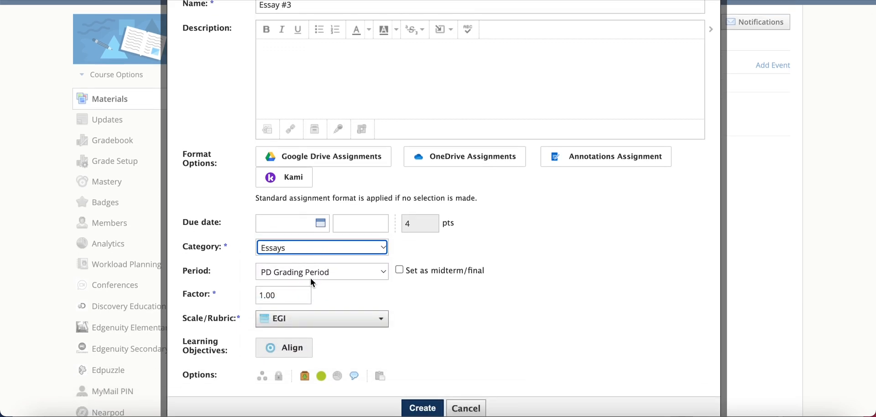
click(315, 319)
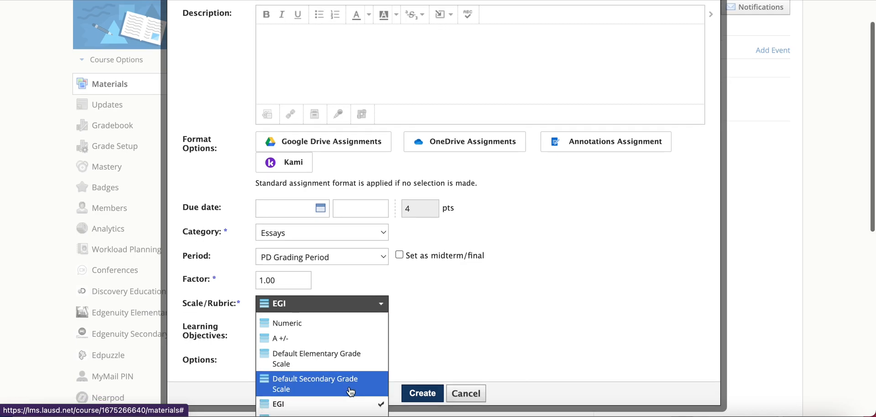
scroll(347, 388, down, 4)
click(329, 341)
Set the due date of Essay #3 to 9/09/22 at 11:59PM and create the assignment.
scroll(320, 219, down, 3)
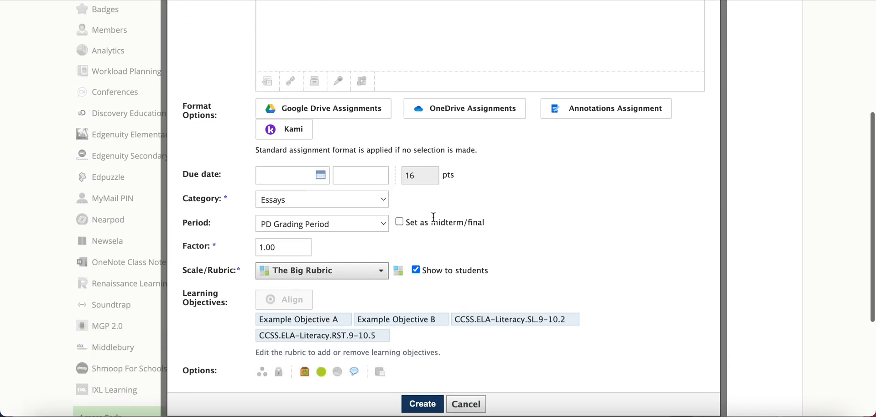
click(305, 149)
click(410, 173)
click(385, 219)
scroll(494, 262, down, 4)
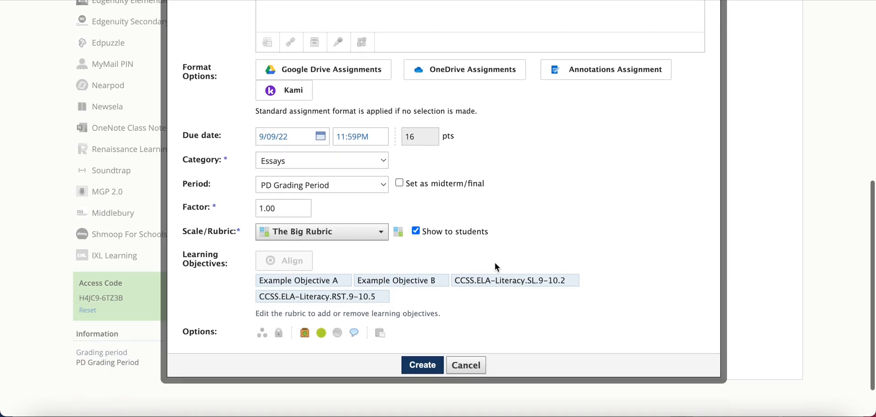
click(426, 347)
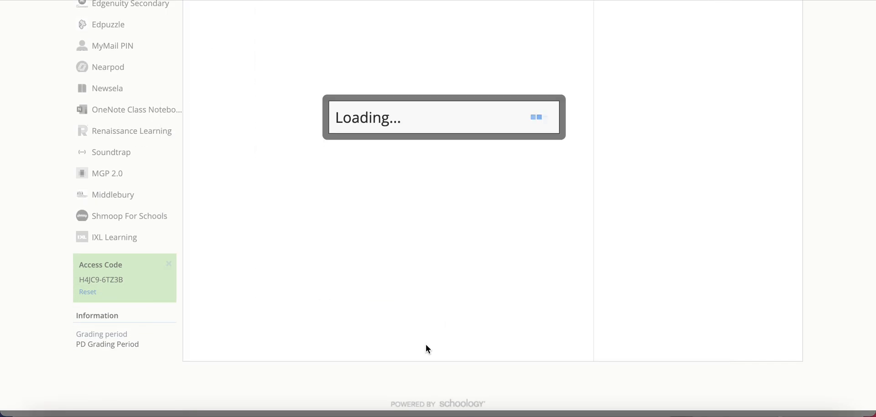
In the Gradebook, grade Sandbox Student 1's Essay #3 with rubric ratings 3 (Objective A), 4 (Objective B), 3 (SL.9-10.2), 4 (RST.9-10.5), and save.
scroll(403, 120, up, 10)
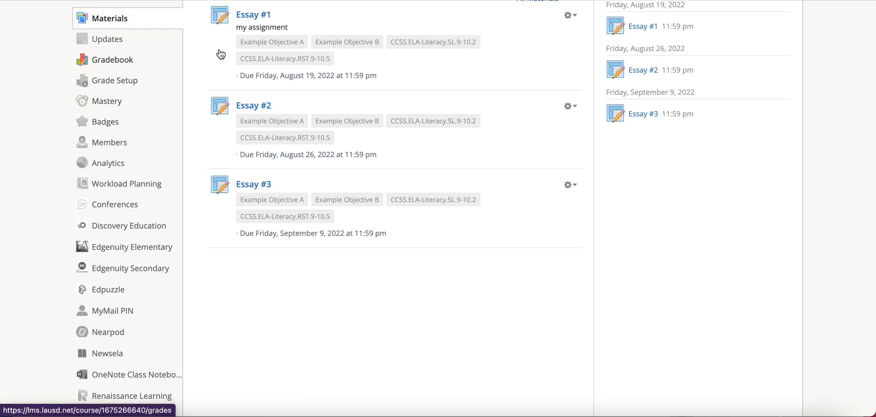
click(655, 155)
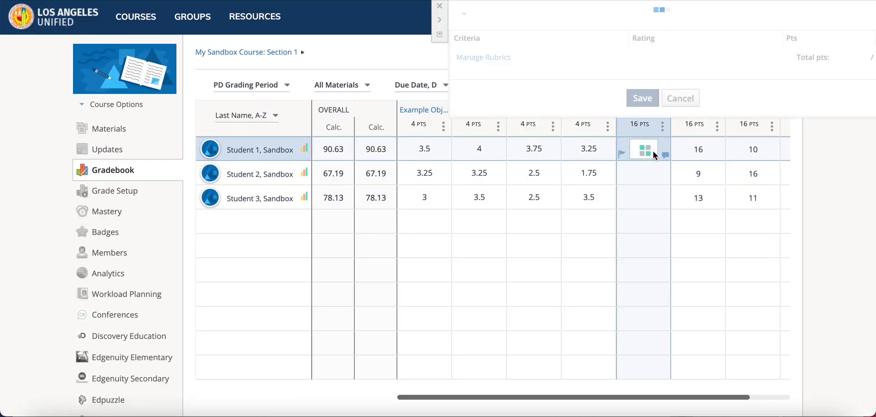
click(694, 60)
click(648, 85)
click(705, 123)
click(660, 161)
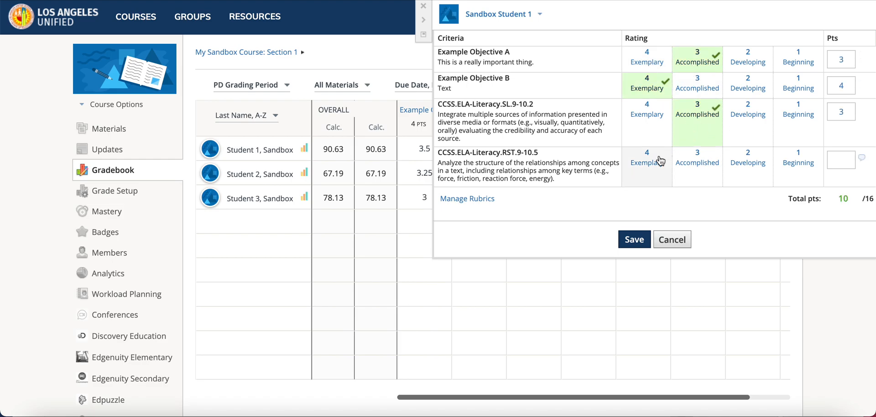
click(634, 242)
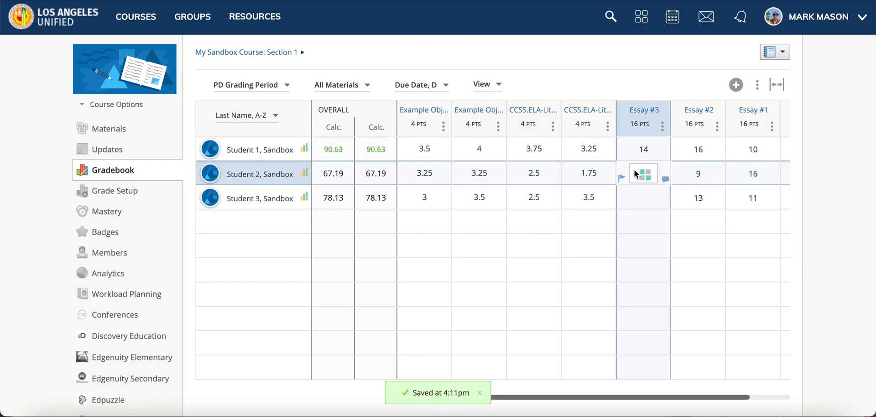
Grade Sandbox Student 2's Essay #3 with a rubric rating of 4 on all four criteria and save.
click(653, 125)
click(648, 85)
click(650, 57)
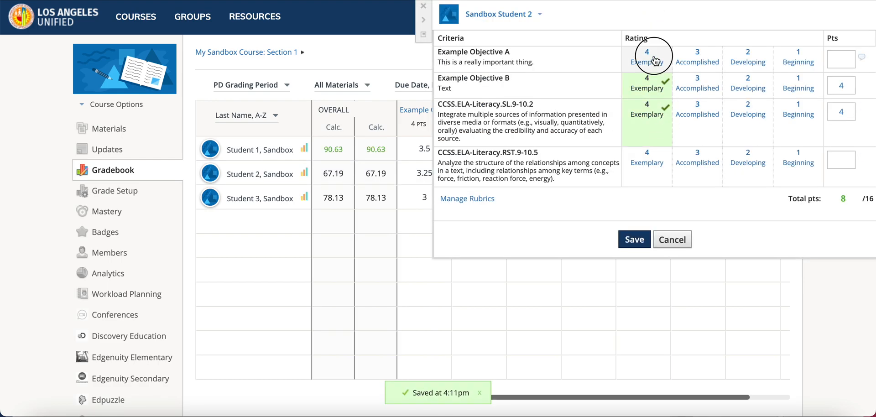
click(652, 176)
click(634, 239)
Grade Sandbox Student 3's Essay #3 with ratings 4 (Objective A), 4 (Objective B), 4 (SL.9-10.2), 1 (RST.9-10.5), and save.
click(652, 207)
click(649, 204)
click(647, 84)
click(647, 58)
click(647, 111)
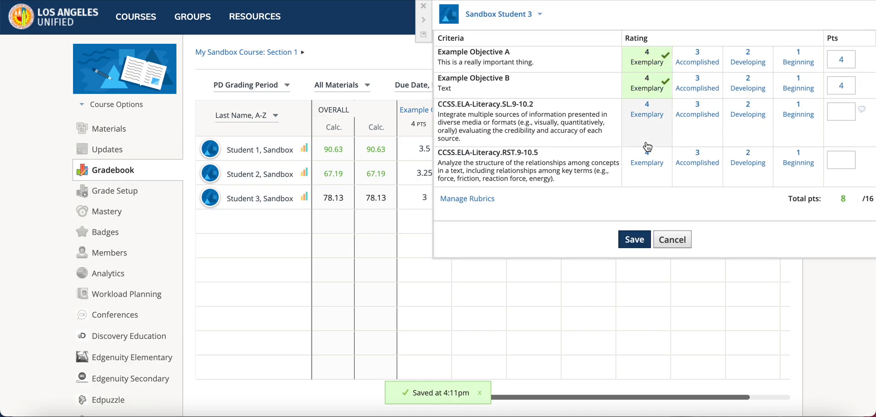
click(799, 163)
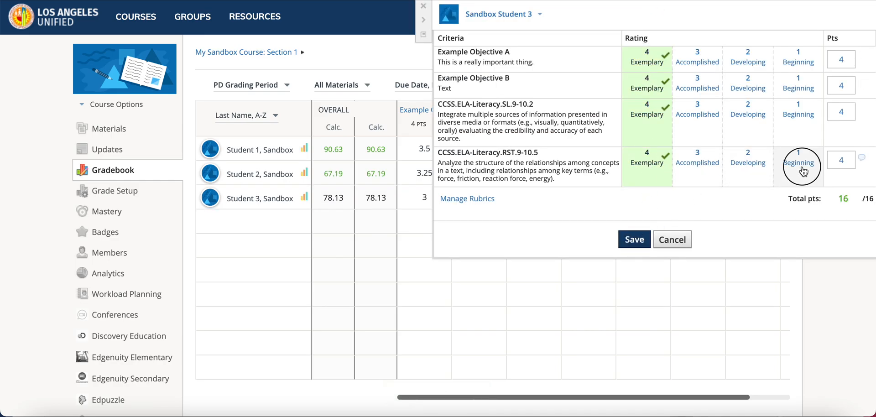
click(635, 239)
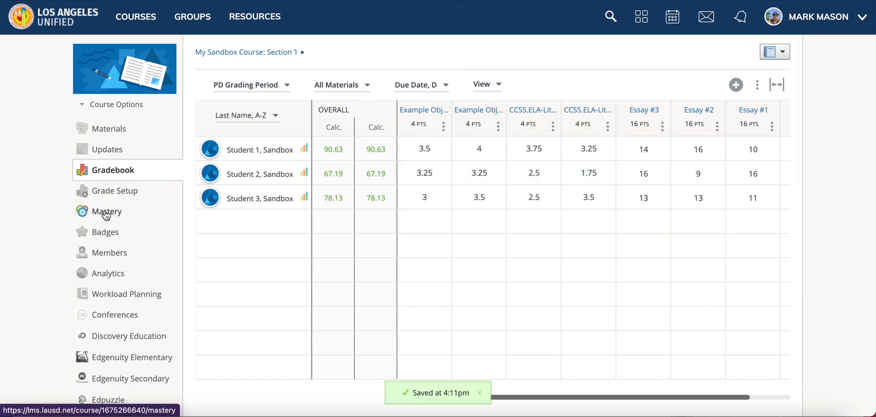
Export the mastery summary of the course's student achievement as a CSV file.
click(106, 213)
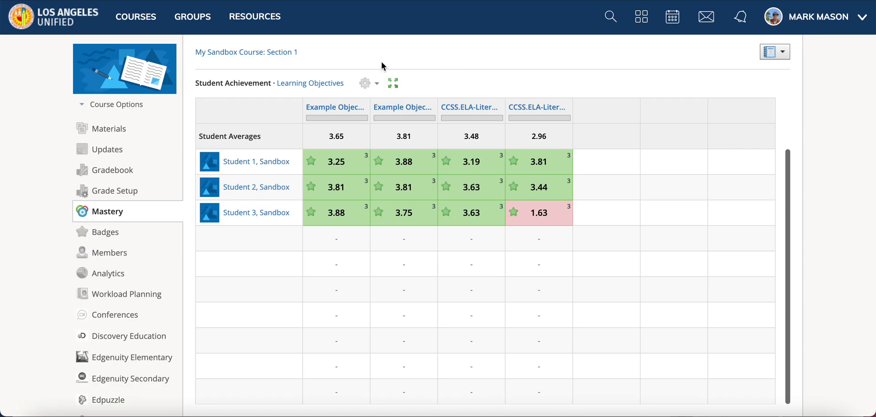
click(367, 83)
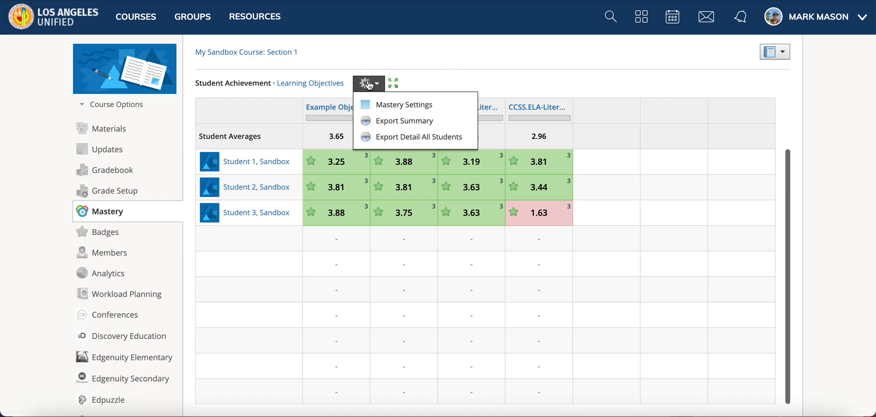
click(394, 121)
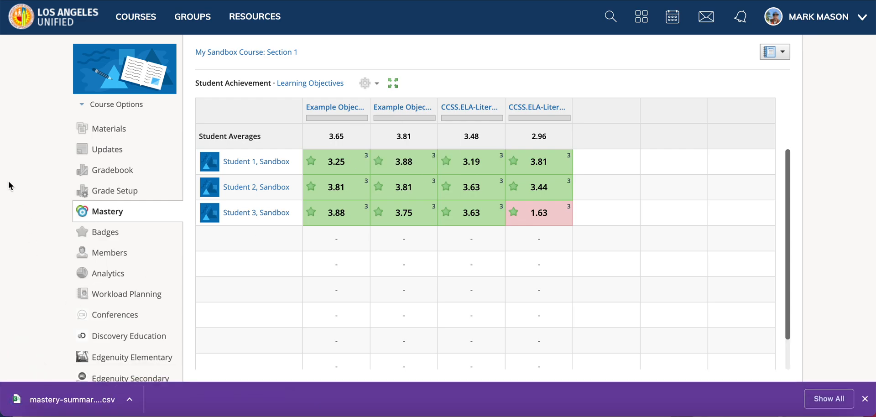
Start a grade import in the Gradebook and upload mastery-summary-export-62f6de3bd36c0.csv from the Downloads folder.
click(109, 171)
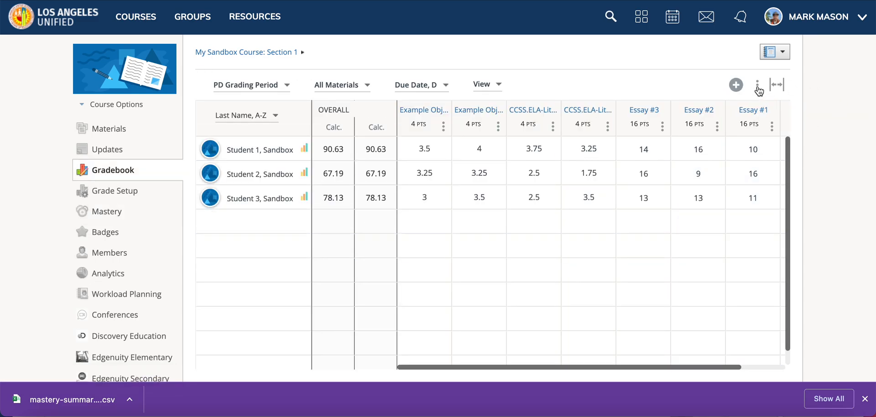
click(758, 87)
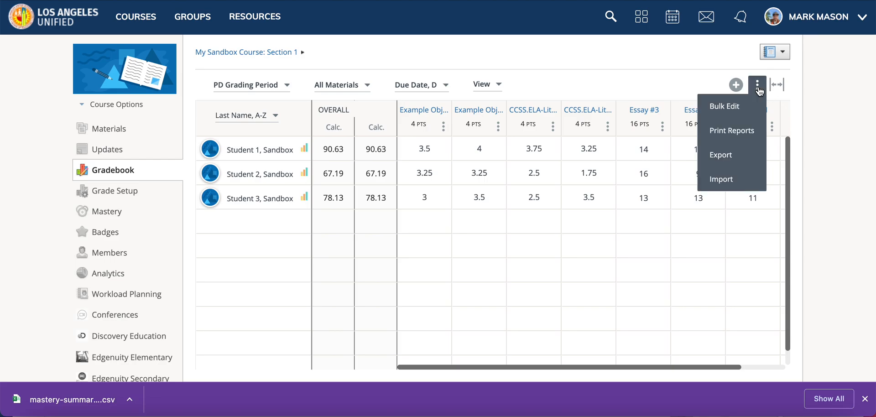
click(726, 177)
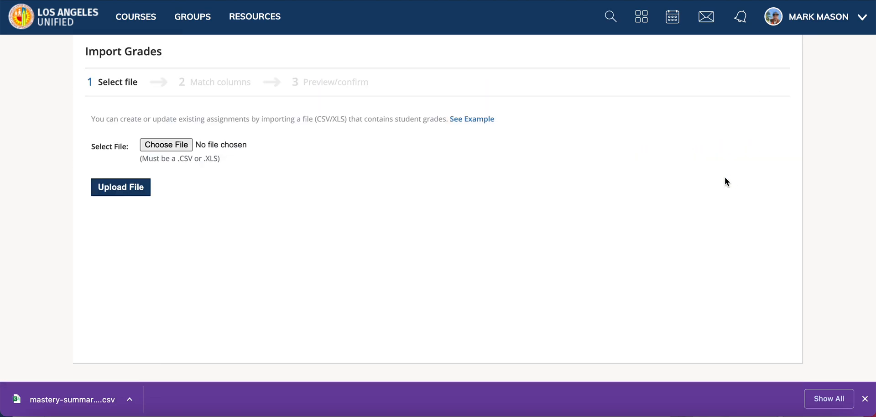
click(177, 144)
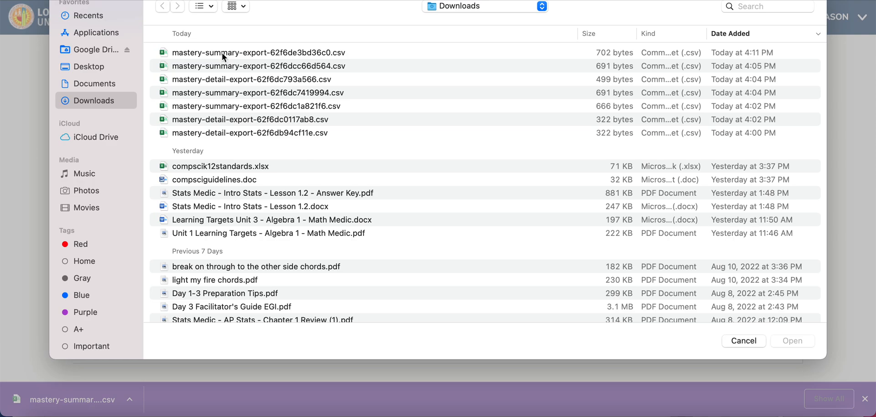
click(223, 52)
click(785, 342)
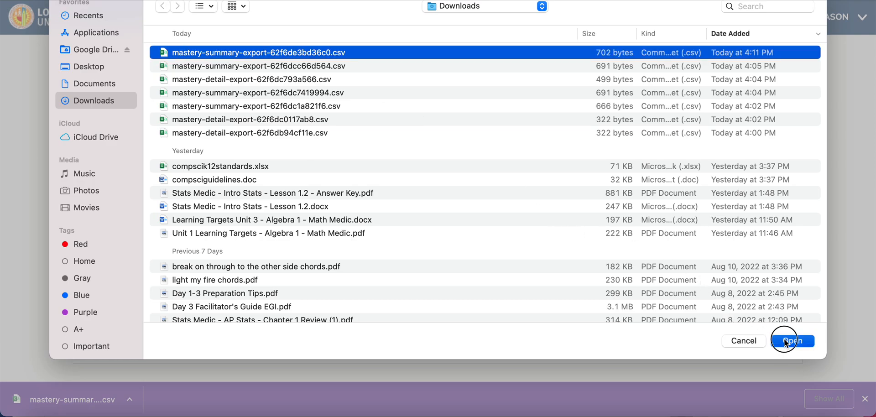
click(121, 191)
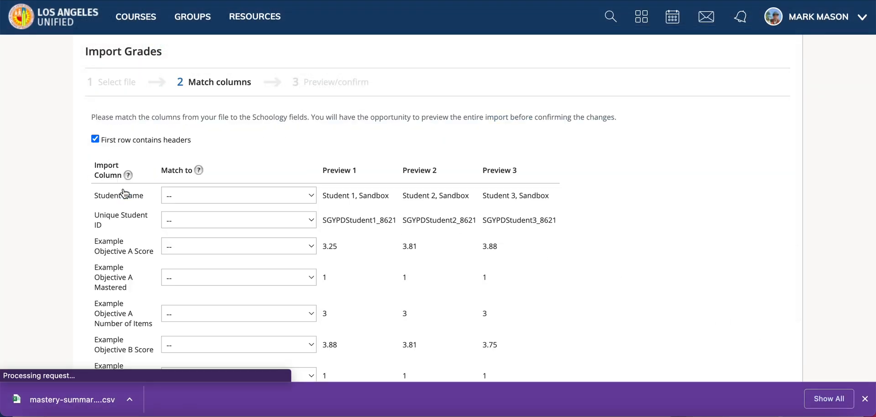
Match the Unique Student ID column to Unique User ID and Example Objective A Score to the existing assignment of that name.
click(210, 220)
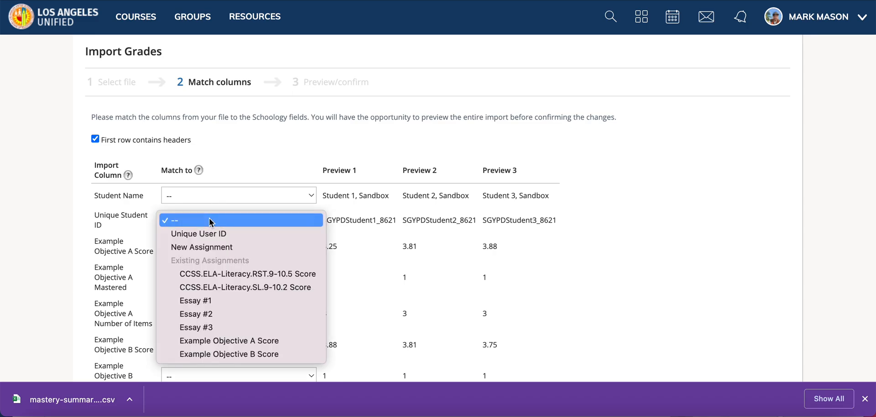
click(236, 234)
scroll(237, 234, down, 3)
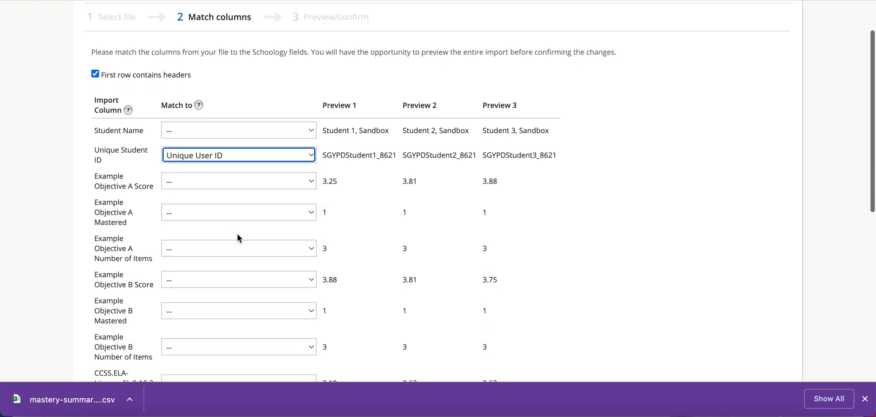
click(223, 182)
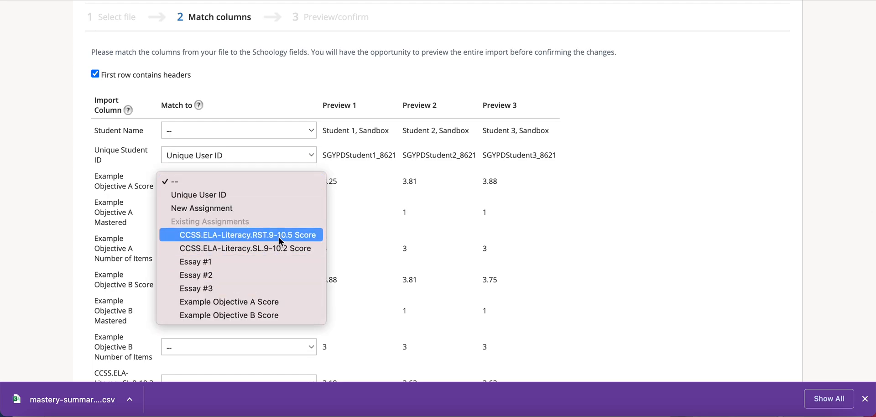
click(261, 301)
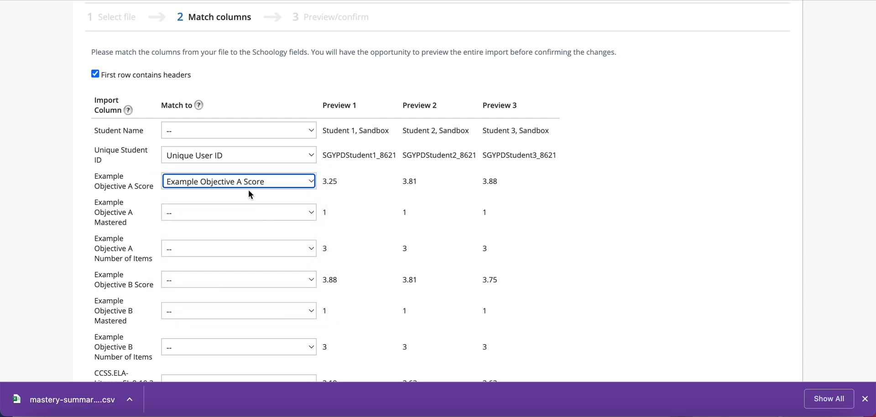
click(234, 214)
click(292, 344)
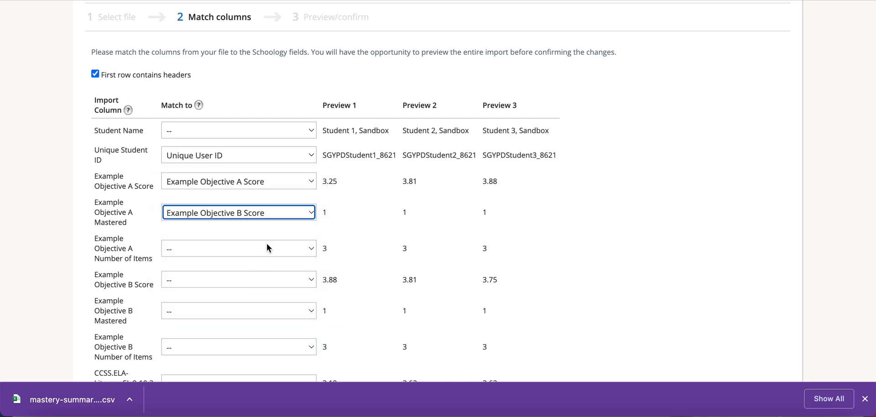
scroll(266, 243, down, 1)
click(233, 162)
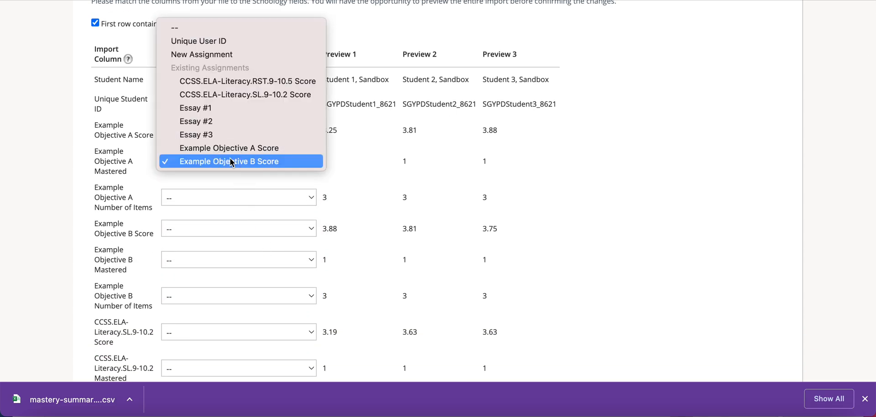
click(227, 28)
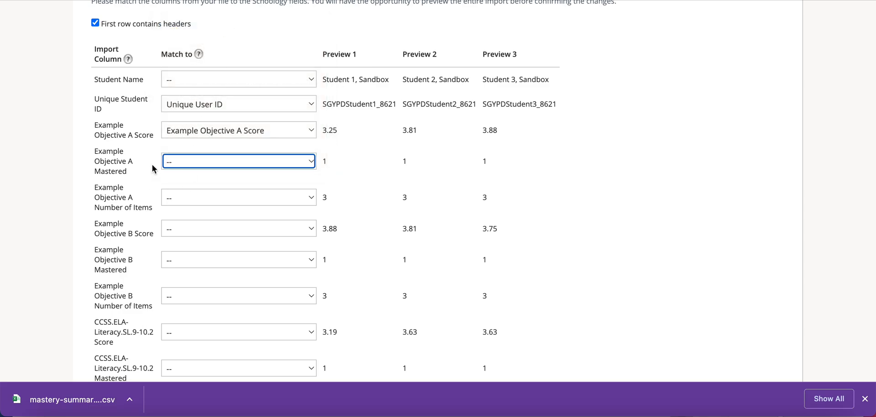
Match the Example Objective B Score column to the existing Example Objective B Score assignment.
scroll(190, 185, down, 1)
click(190, 195)
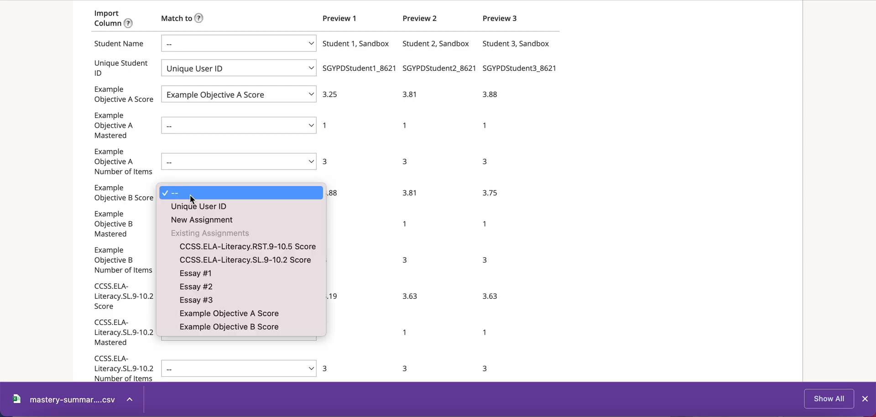
click(245, 326)
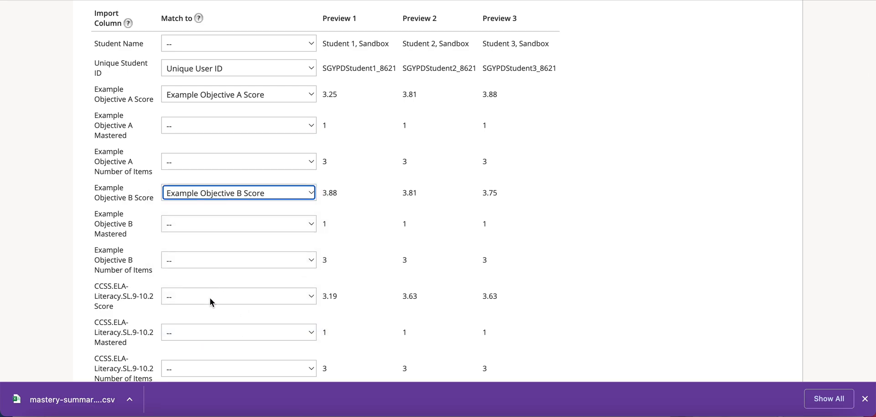
Match the CCSS.ELA-Literacy.SL.9-10.2 and RST.9-10.5 score columns to the existing assignments with the same names.
scroll(209, 297, down, 1)
click(209, 284)
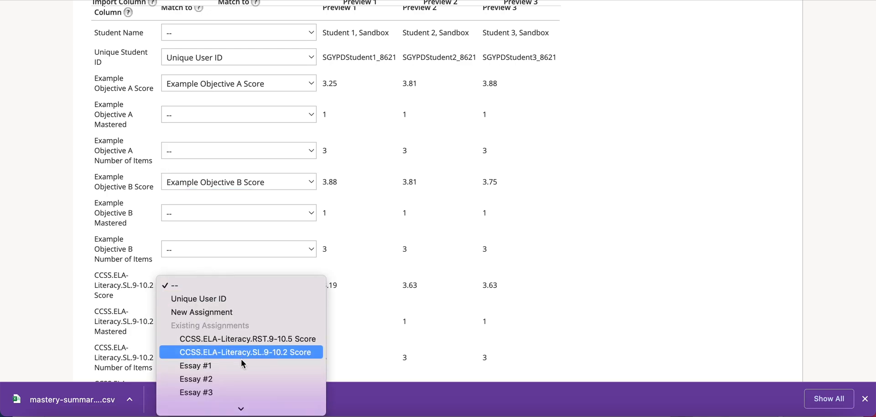
click(242, 353)
scroll(248, 255, down, 2)
scroll(238, 314, down, 1)
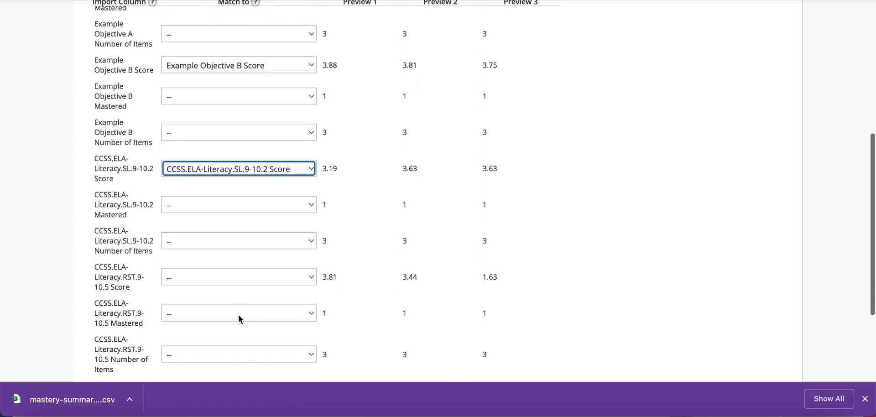
click(219, 271)
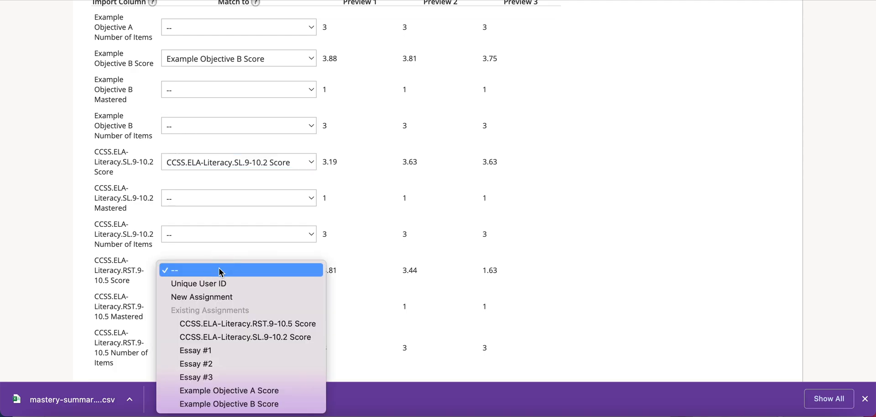
click(238, 323)
scroll(286, 289, down, 2)
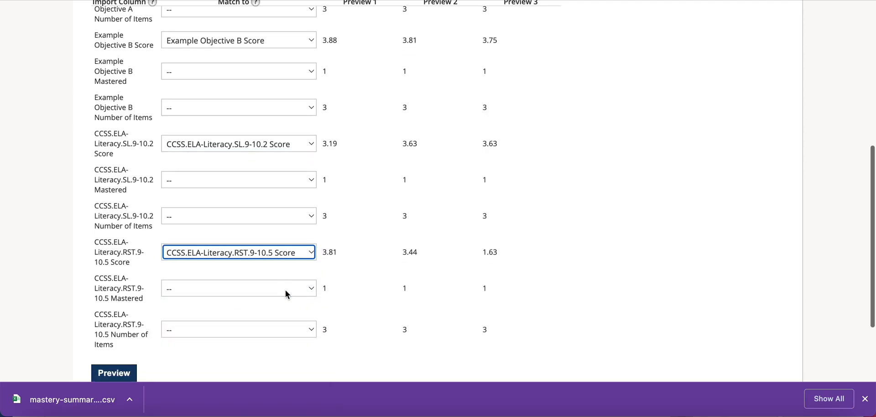
Review the column matches, preview the grade import and confirm it.
scroll(226, 211, up, 8)
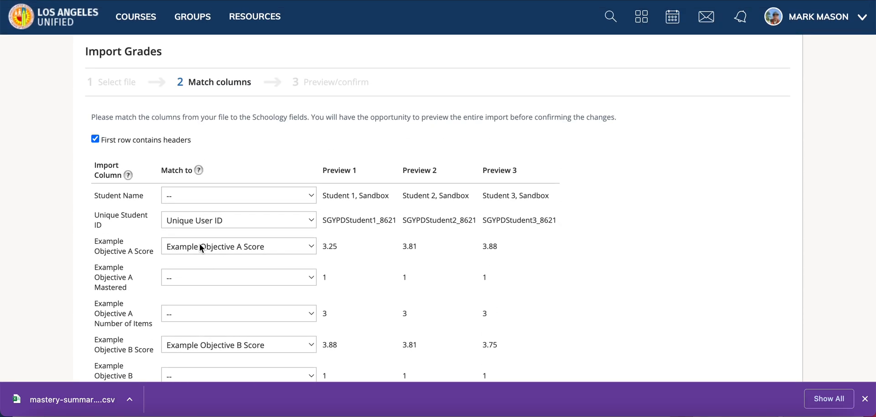
click(208, 346)
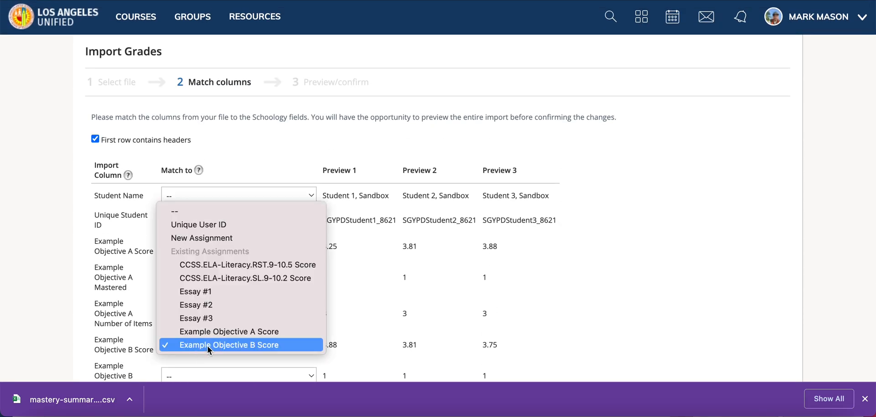
click(611, 289)
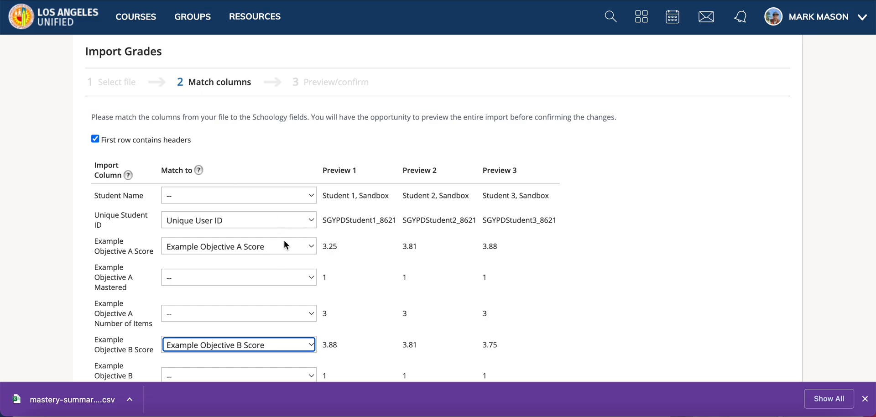
scroll(284, 212, down, 1)
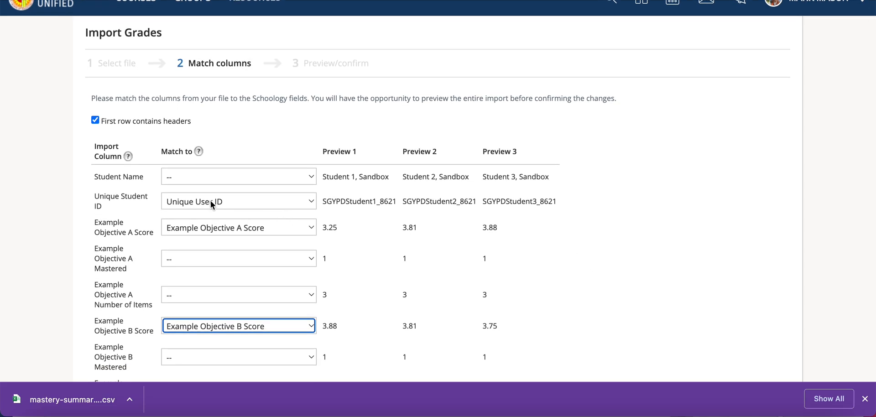
scroll(245, 274, down, 1)
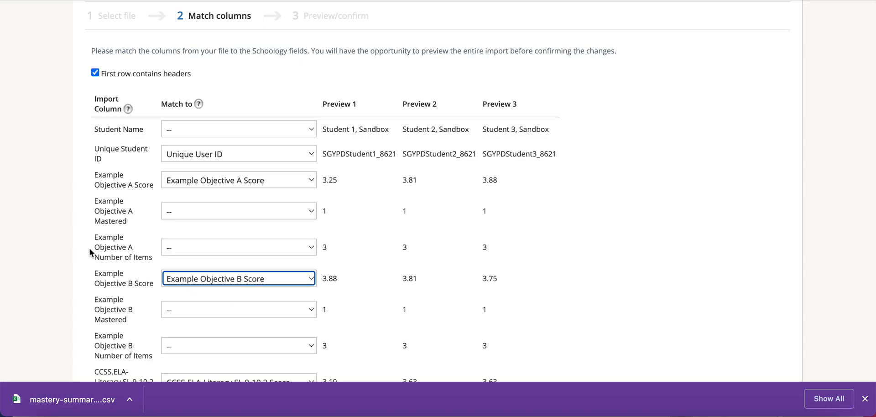
scroll(61, 279, down, 10)
click(118, 264)
scroll(537, 197, down, 2)
scroll(537, 196, down, 8)
click(116, 323)
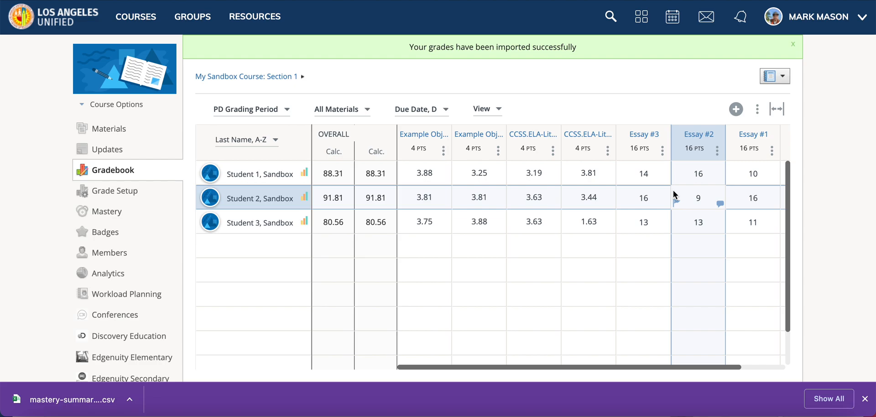
Examine the imported objective scores and the overall grades of the three students in the Gradebook.
scroll(674, 194, down, 1)
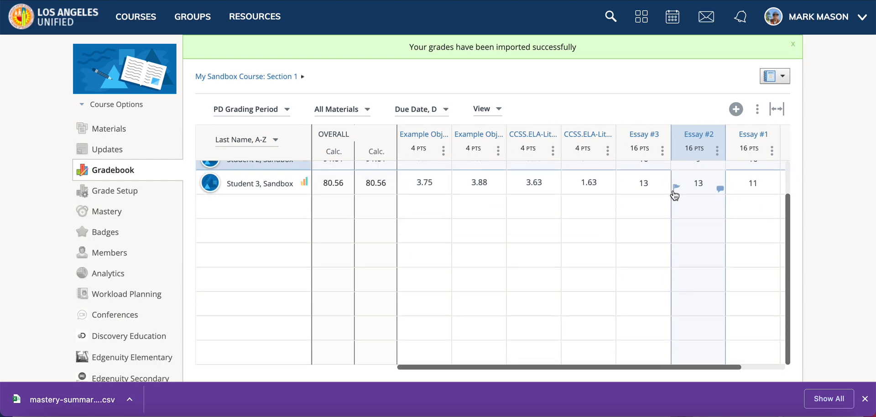
scroll(842, 198, down, 1)
scroll(841, 198, down, 2)
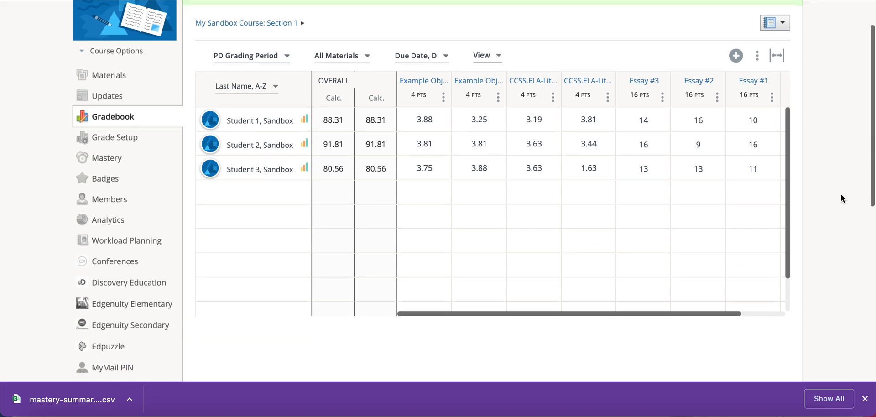
scroll(49, 235, down, 2)
scroll(48, 232, down, 3)
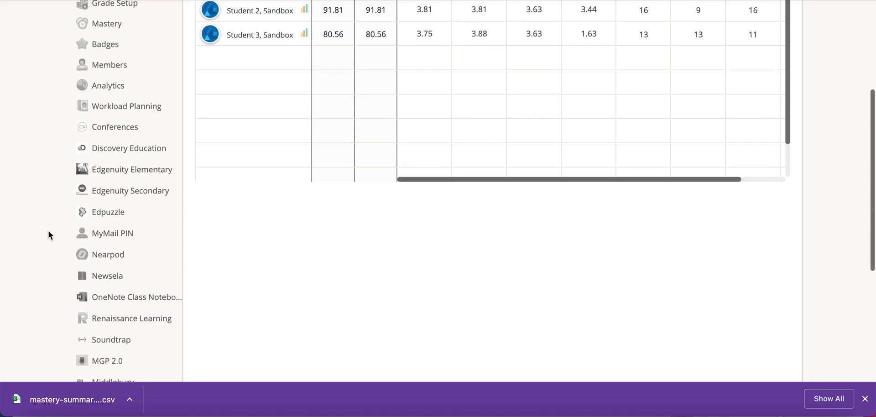
scroll(48, 232, up, 1)
scroll(48, 230, up, 4)
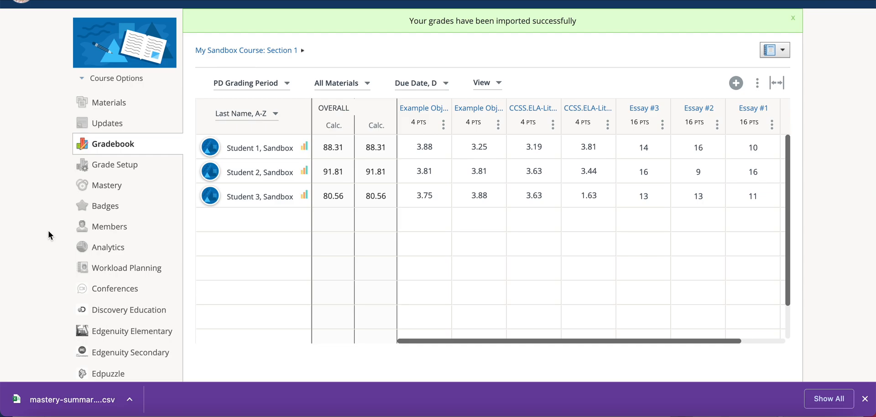
scroll(48, 230, up, 1)
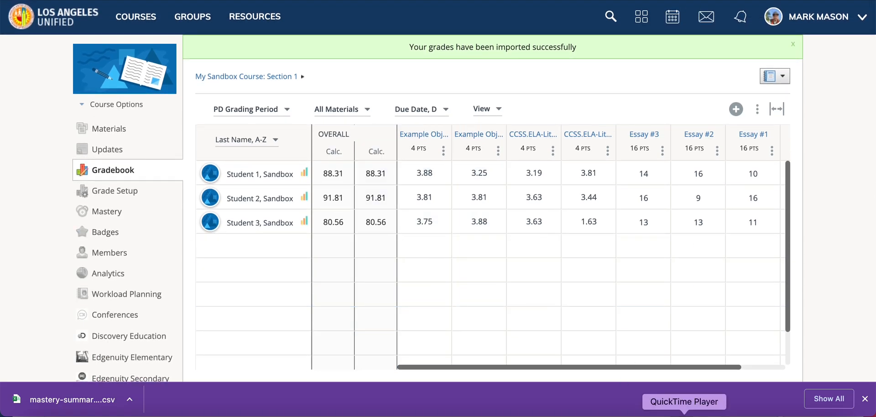